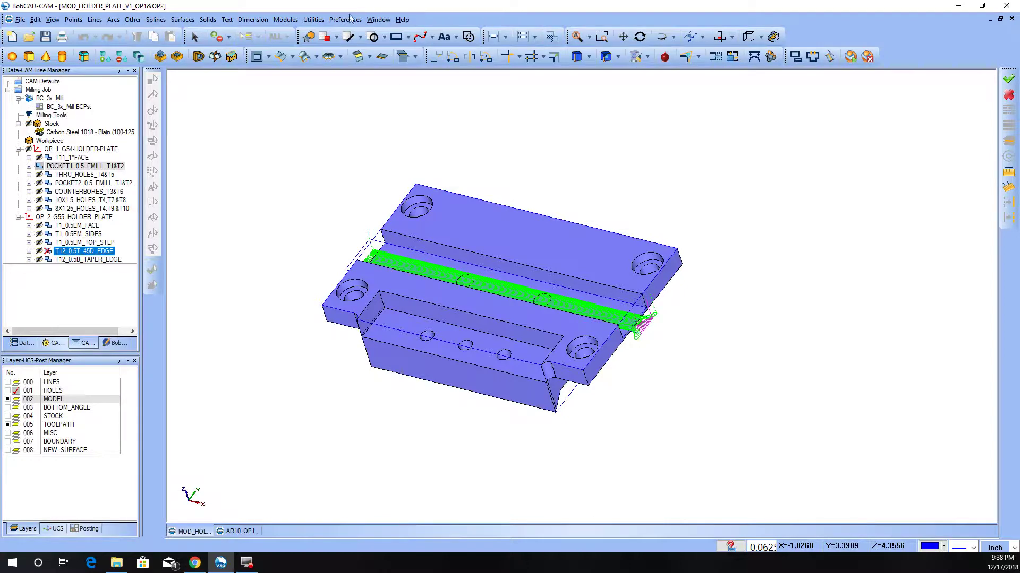
# Review the POCKET1_0.5_EMILL_T1&T2 pocket pattern settings, then close them without changes
pyautogui.rightClick(92, 168)
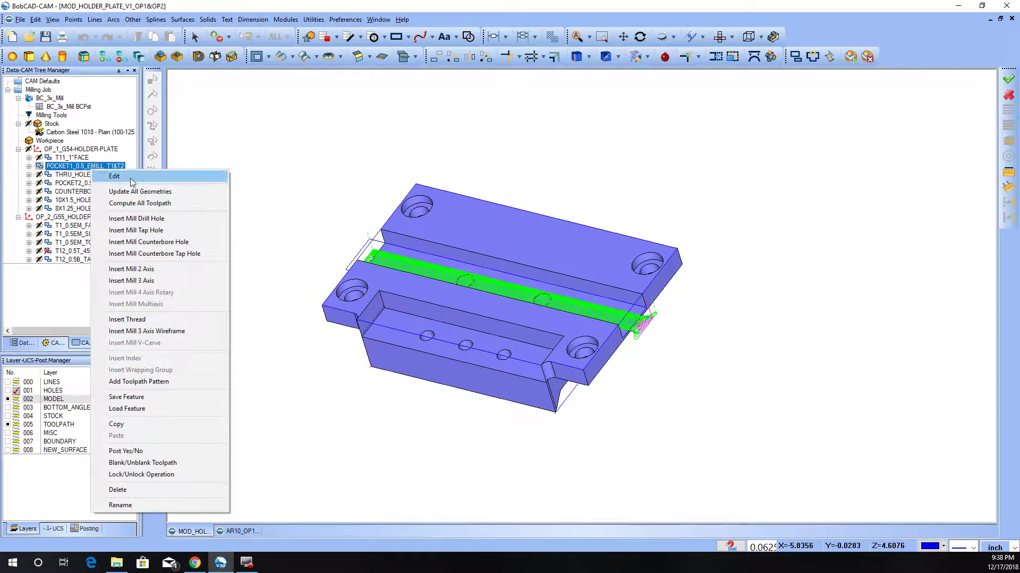
pyautogui.click(117, 177)
pyautogui.click(328, 179)
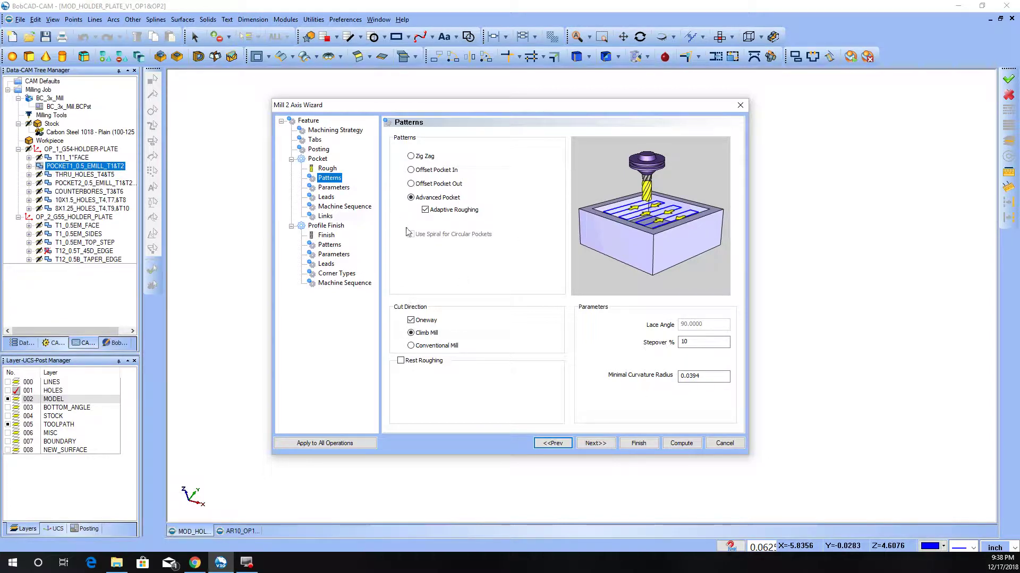
pyautogui.click(735, 445)
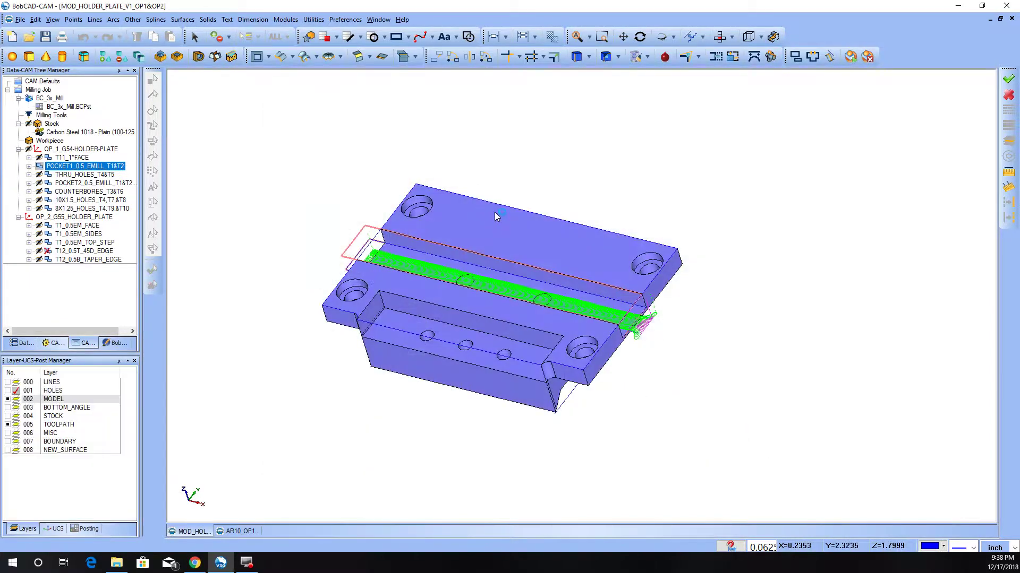
# Orbit and zoom around the holder plate to inspect the slot toolpath and its end
pyautogui.moveTo(424, 351); pyautogui.dragTo(338, 415, button='middle')
pyautogui.scroll(6, 623, 365)
pyautogui.scroll(-5, 632, 359)
pyautogui.moveTo(532, 176); pyautogui.dragTo(583, 209, button='middle')
pyautogui.moveTo(483, 268); pyautogui.dragTo(489, 259, button='middle')
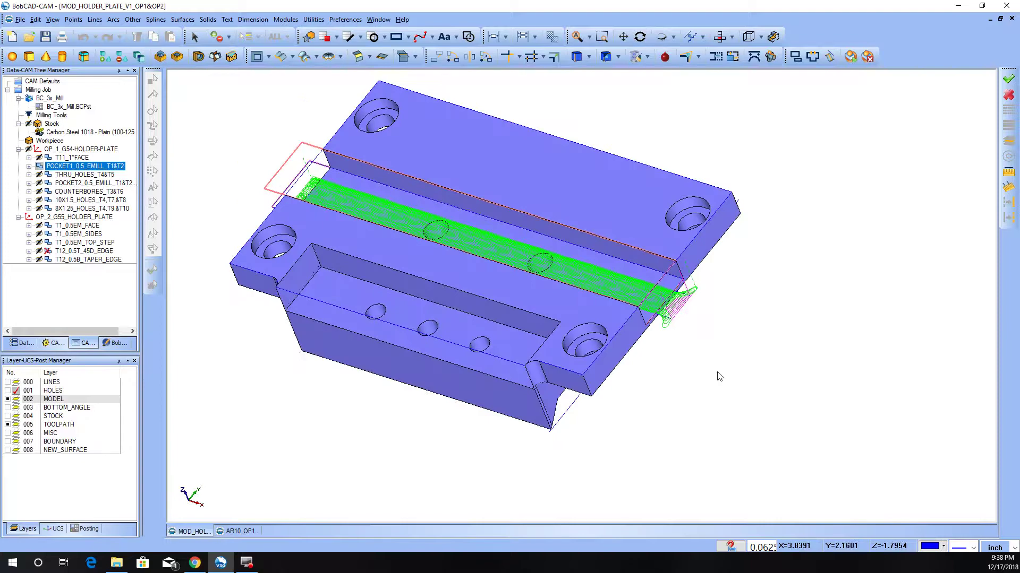
pyautogui.scroll(4, 694, 334)
pyautogui.scroll(2, 680, 261)
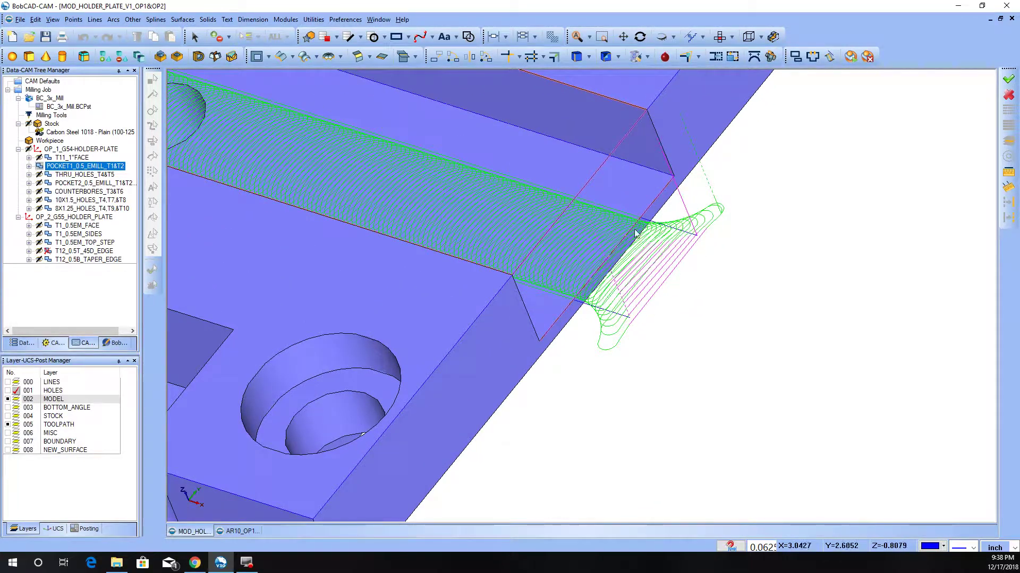
pyautogui.scroll(2, 616, 246)
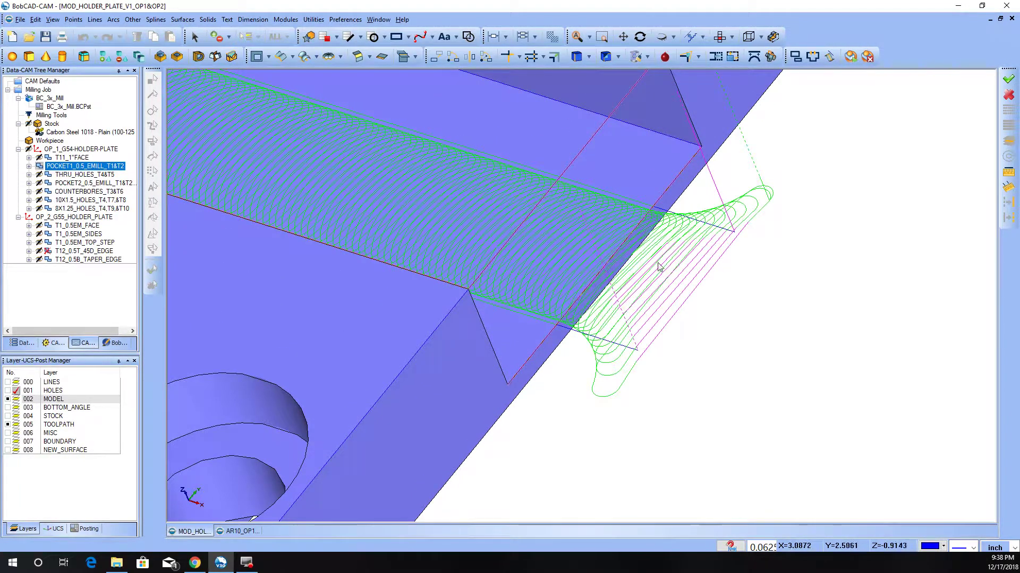
pyautogui.scroll(-3, 796, 279)
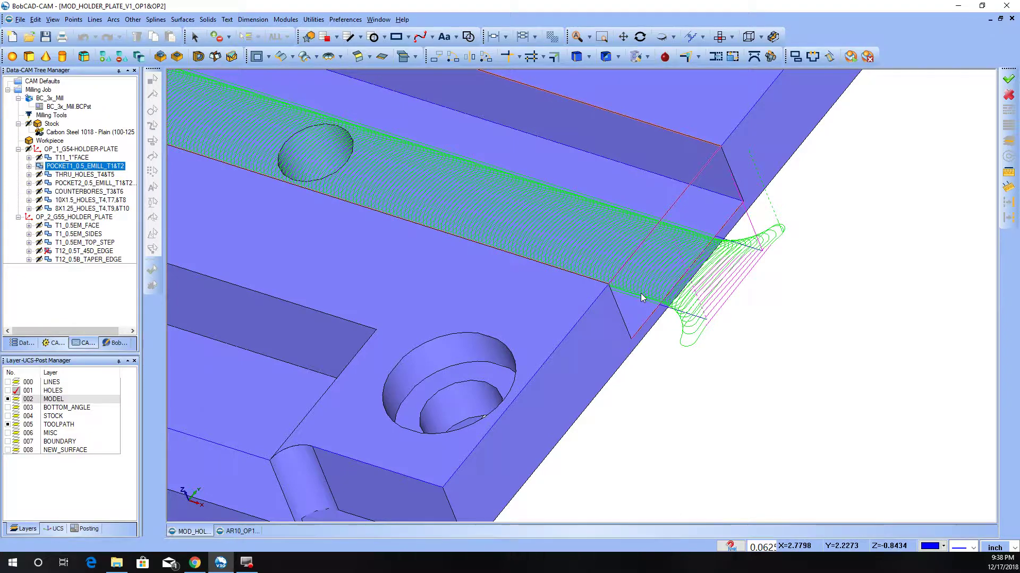
pyautogui.scroll(-3, 598, 217)
pyautogui.scroll(-2, 688, 255)
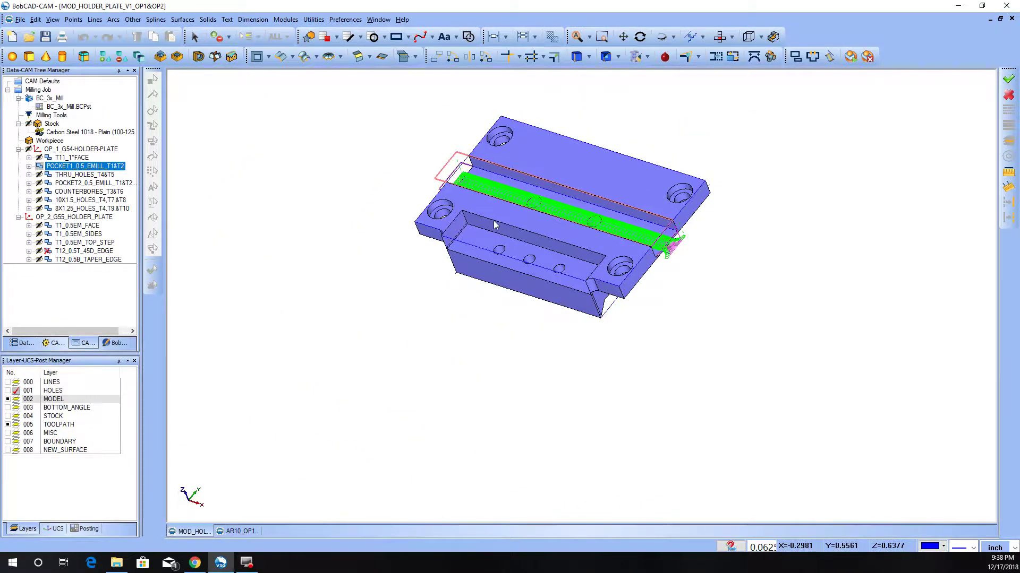
pyautogui.scroll(4, 421, 202)
pyautogui.scroll(-4, 460, 244)
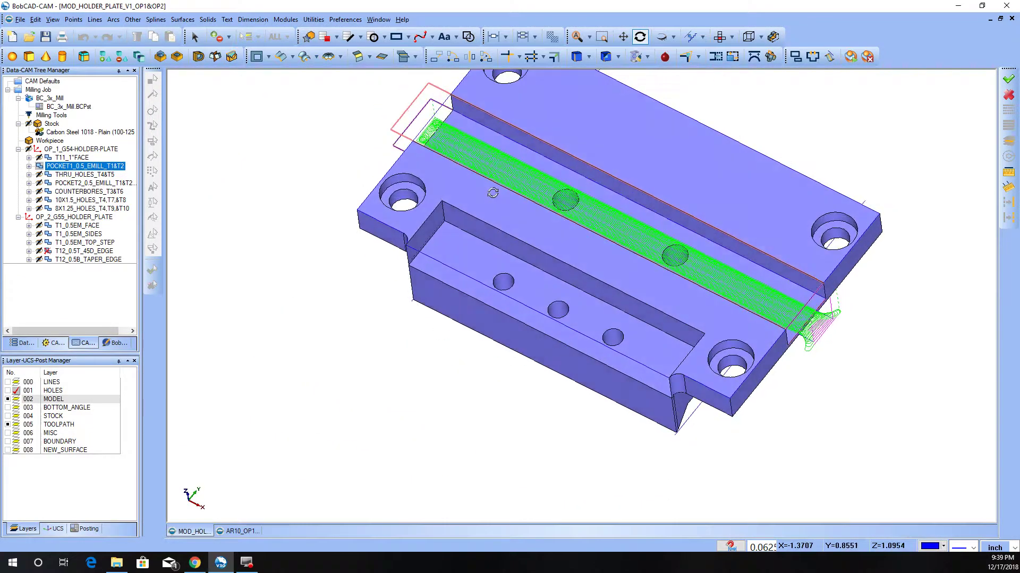
pyautogui.scroll(3, 626, 263)
pyautogui.scroll(-1, 568, 229)
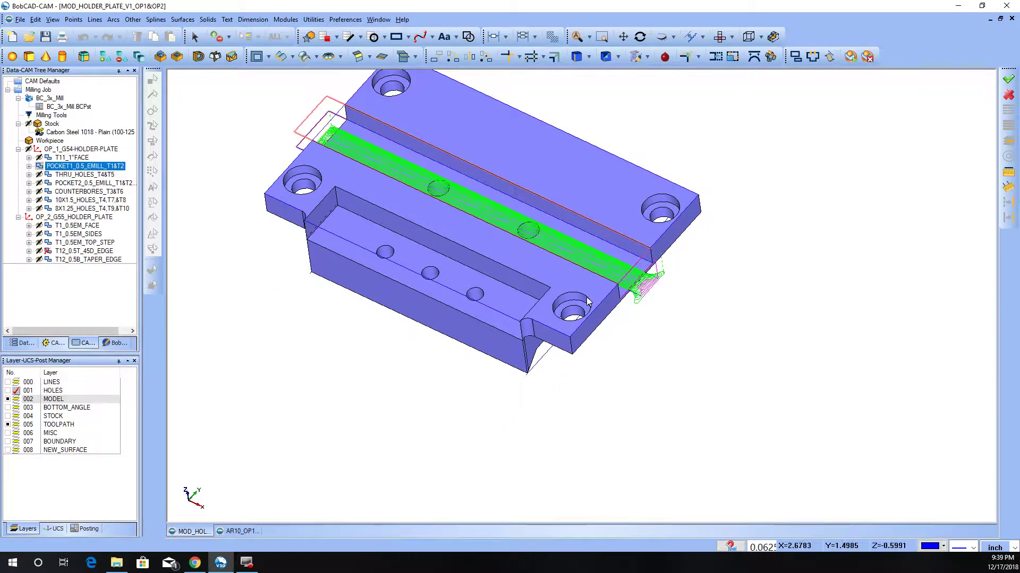
pyautogui.moveTo(375, 350); pyautogui.dragTo(393, 372, button='middle')
pyautogui.scroll(-2, 493, 345)
pyautogui.scroll(5, 340, 187)
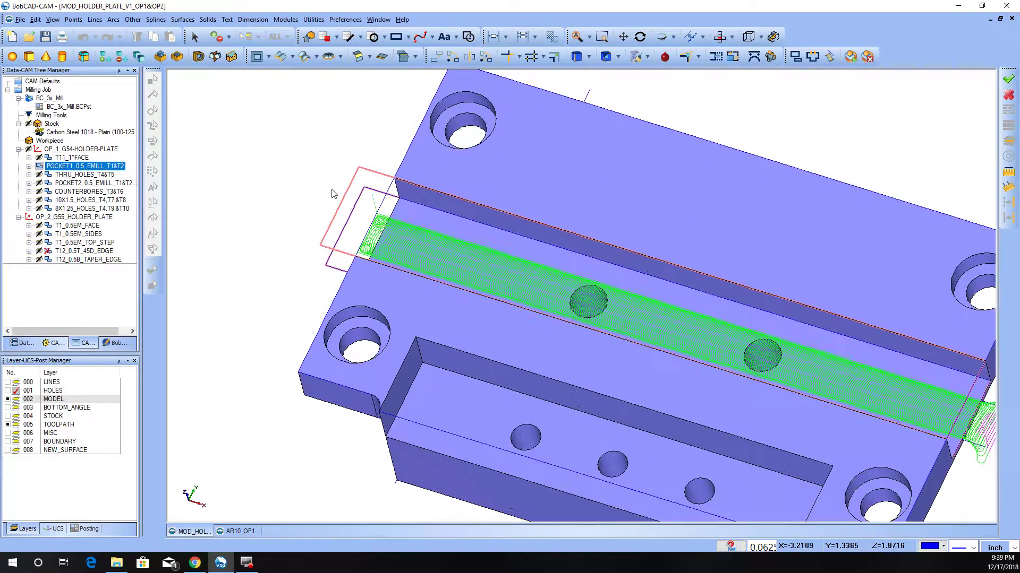
pyautogui.scroll(2, 366, 217)
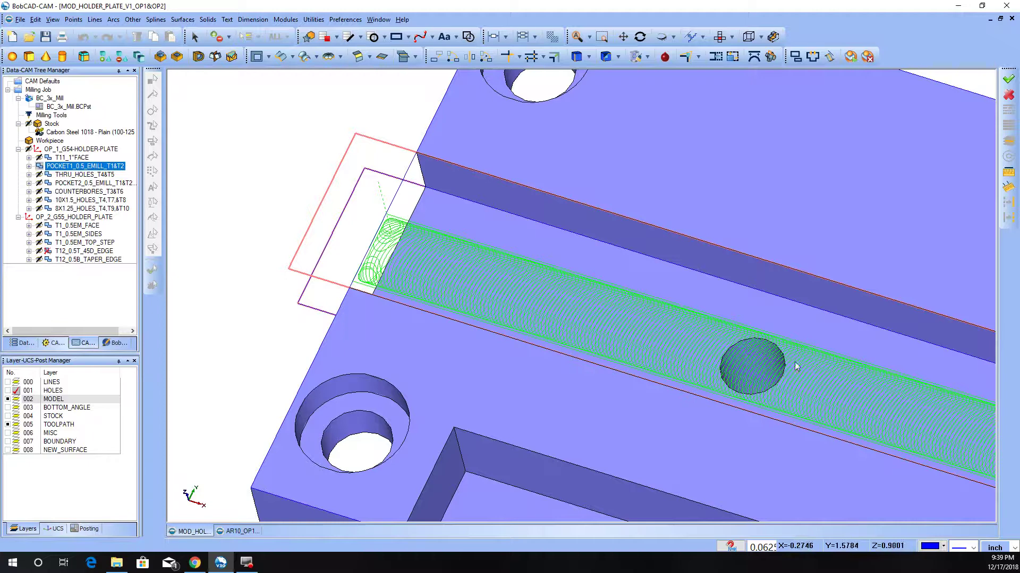
pyautogui.scroll(-4, 328, 187)
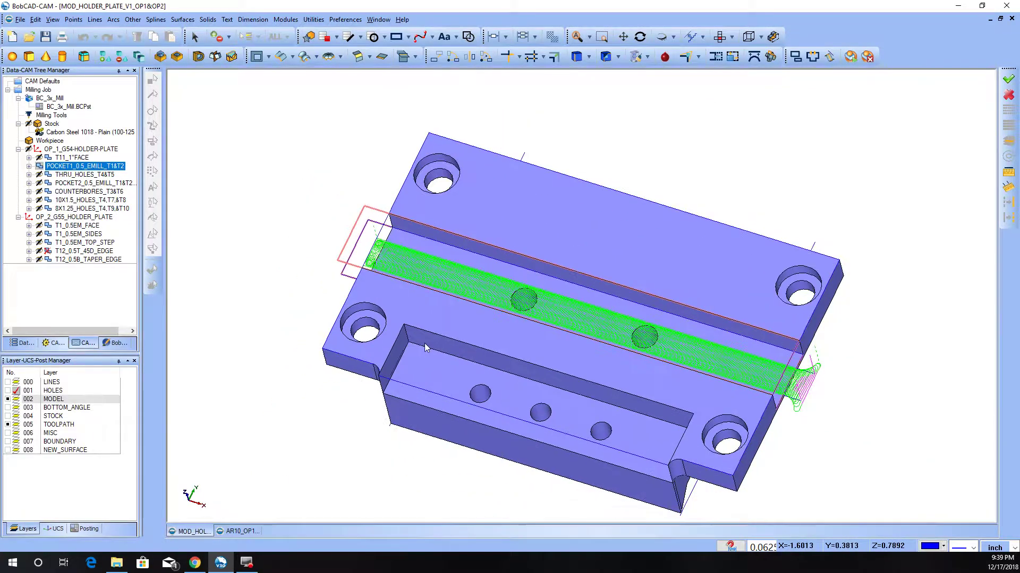
# Hide layer 002 MODEL, select OP_1_G54-HOLDER-PLATE, inspect the wireframe toolpath, then re-show the model
pyautogui.click(7, 399)
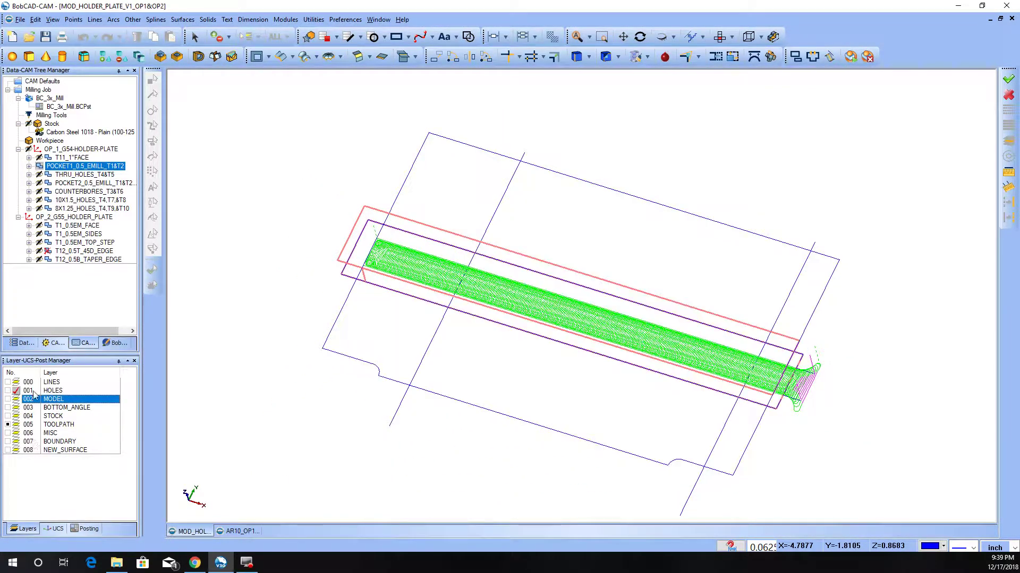
pyautogui.click(60, 149)
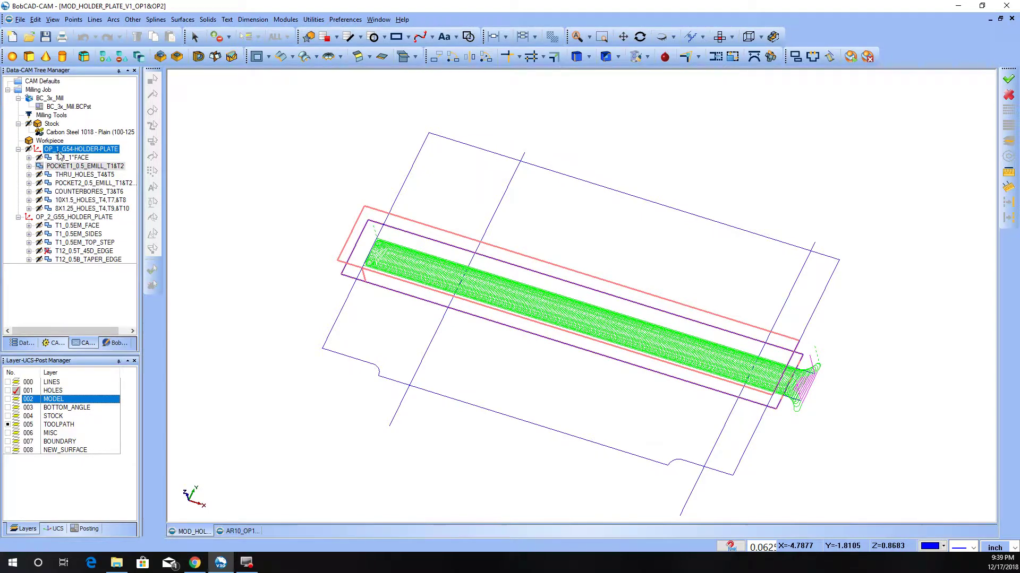
pyautogui.click(59, 152)
pyautogui.moveTo(499, 345); pyautogui.dragTo(648, 339, button='middle')
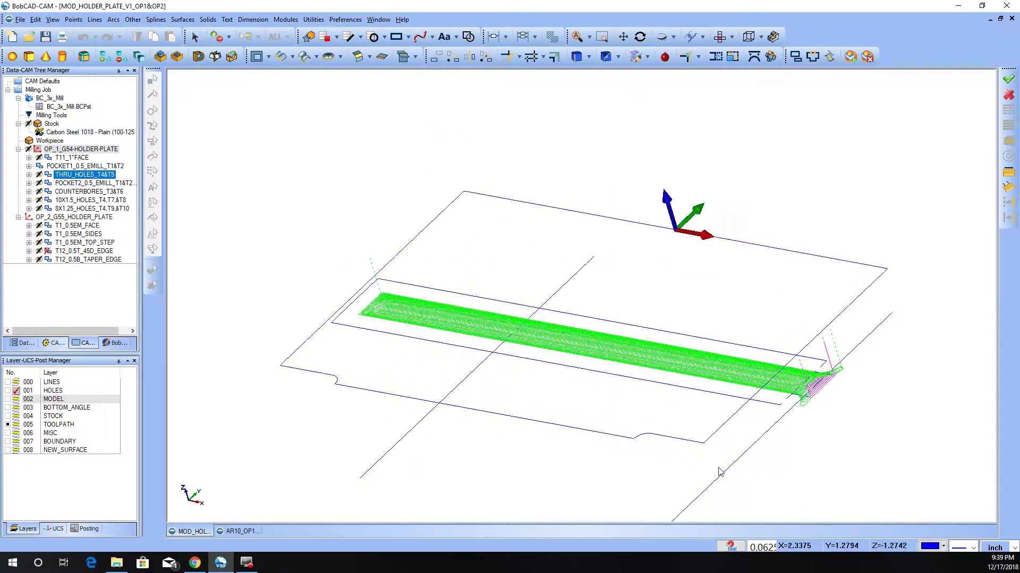
pyautogui.scroll(5, 689, 345)
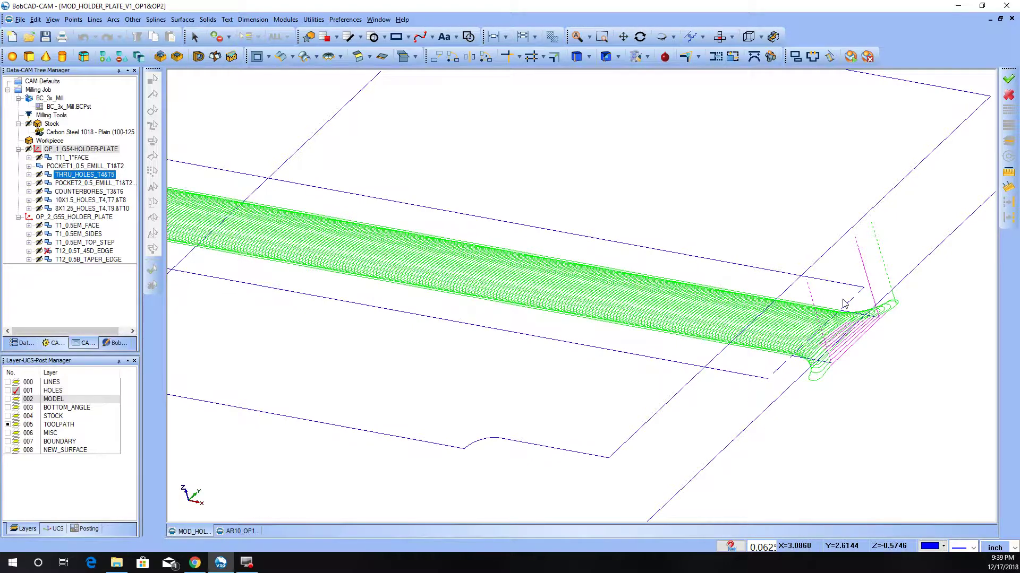
pyautogui.scroll(-5, 749, 294)
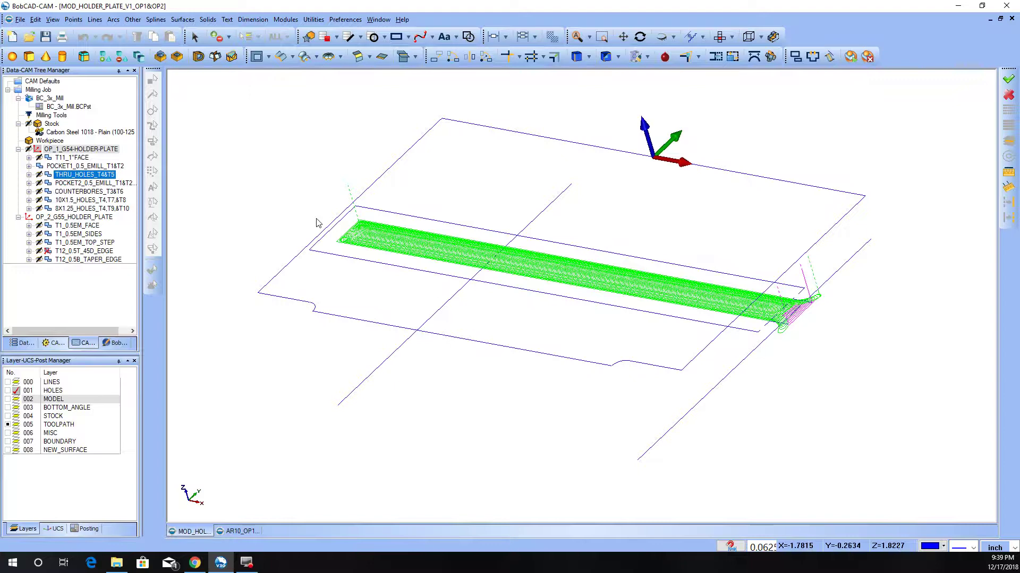
pyautogui.click(7, 399)
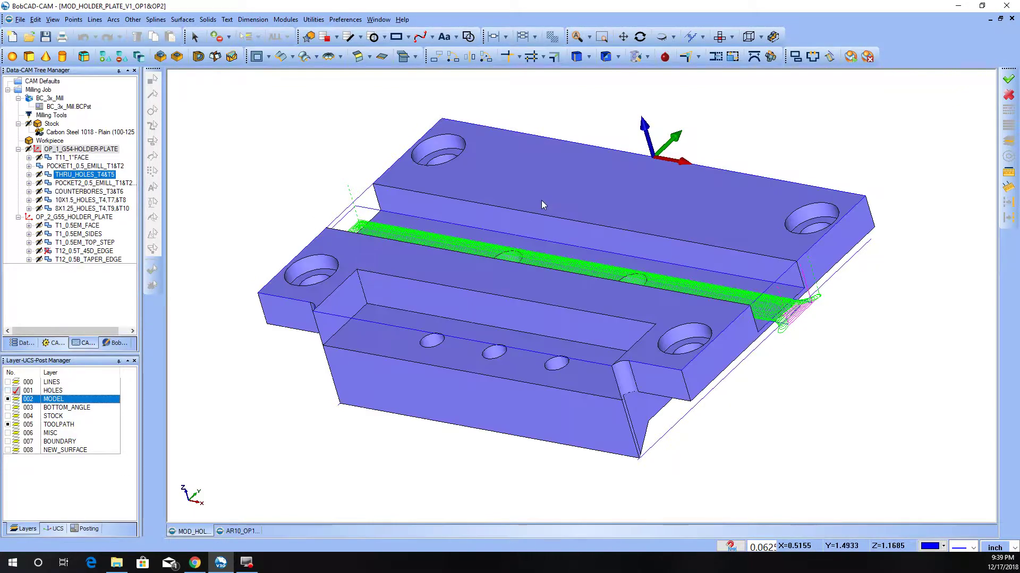
pyautogui.scroll(4, 760, 297)
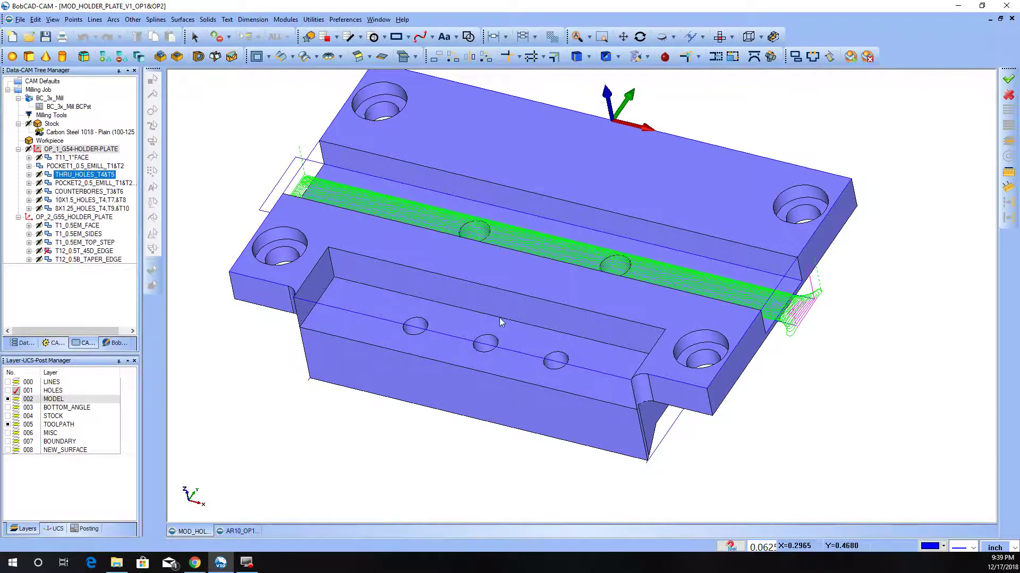
pyautogui.scroll(6, 764, 361)
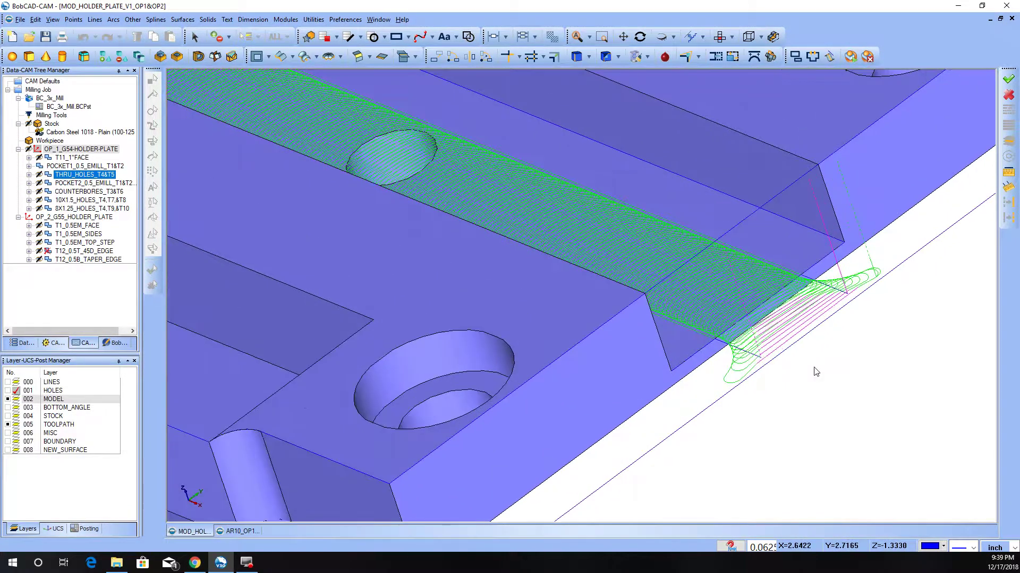
pyautogui.scroll(-6, 807, 302)
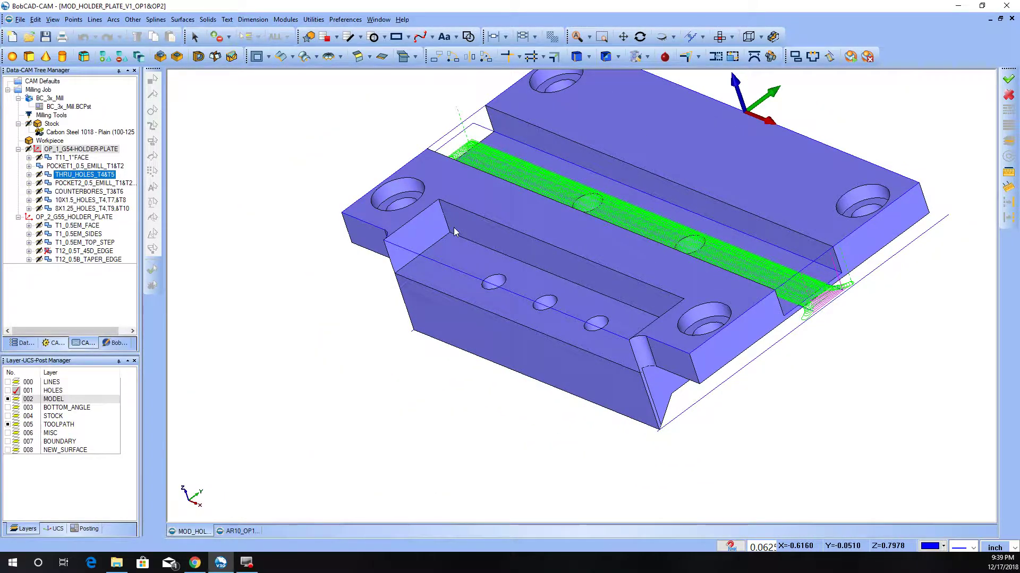
pyautogui.moveTo(614, 240); pyautogui.dragTo(758, 214, button='middle')
pyautogui.scroll(5, 758, 213)
pyautogui.scroll(-1, 818, 240)
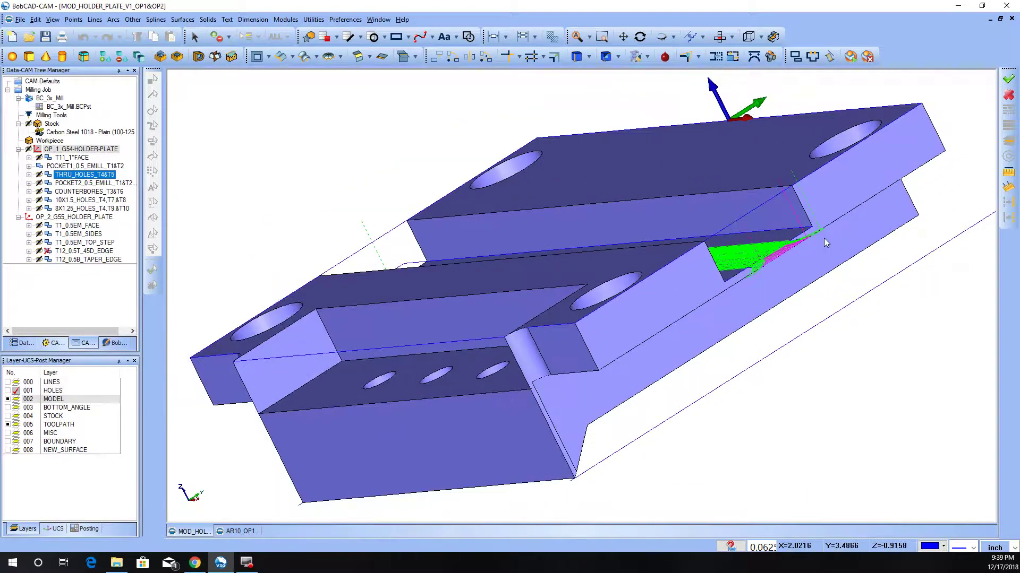
pyautogui.moveTo(626, 254); pyautogui.dragTo(547, 265, button='middle')
pyautogui.scroll(-3, 676, 251)
pyautogui.scroll(3, 645, 278)
pyautogui.scroll(-3, 547, 298)
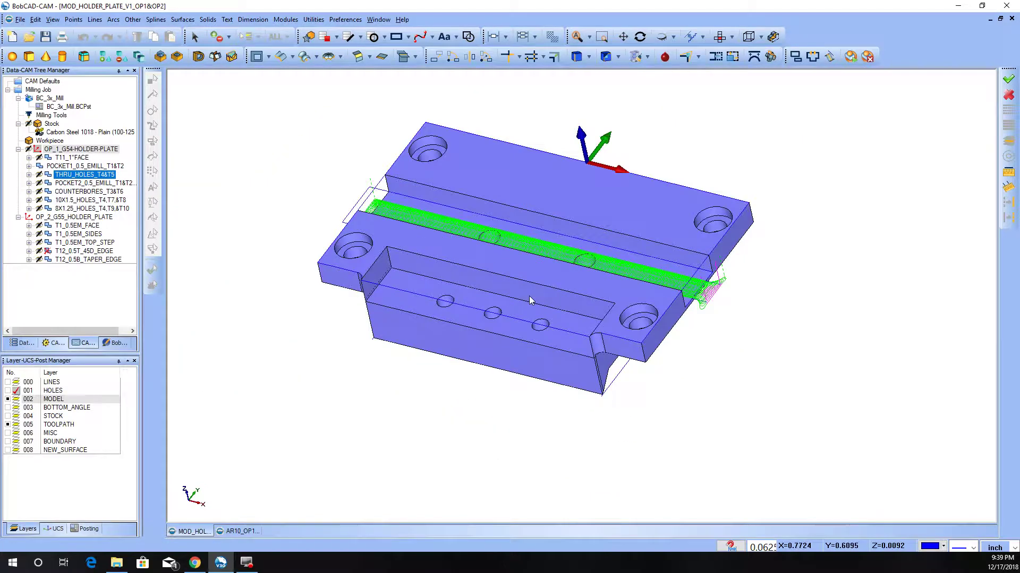
# Turn off Adaptive Roughing in POCKET1's Advanced Pocket pattern and recompute the toolpath
pyautogui.rightClick(88, 167)
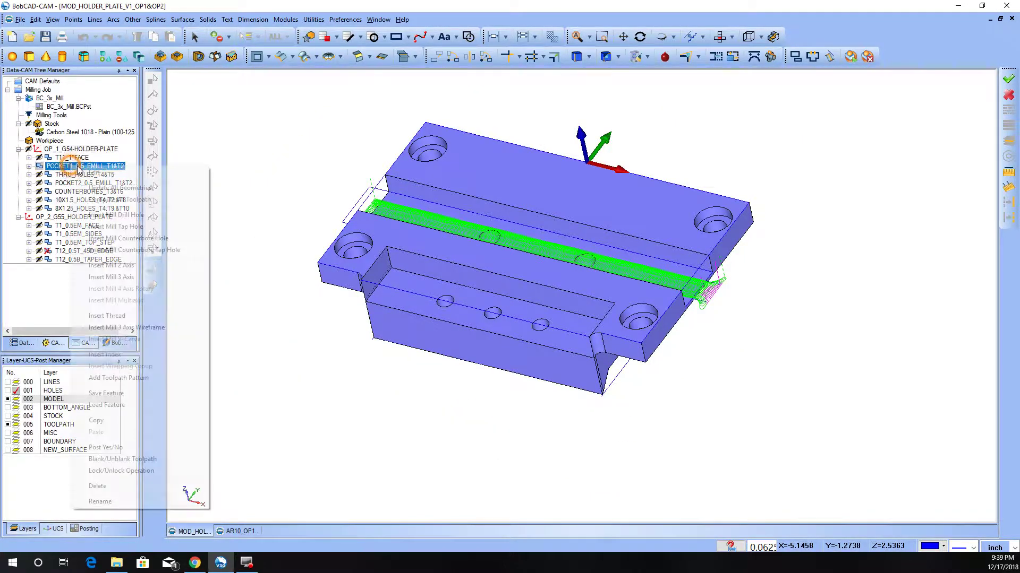
pyautogui.click(93, 172)
pyautogui.click(332, 187)
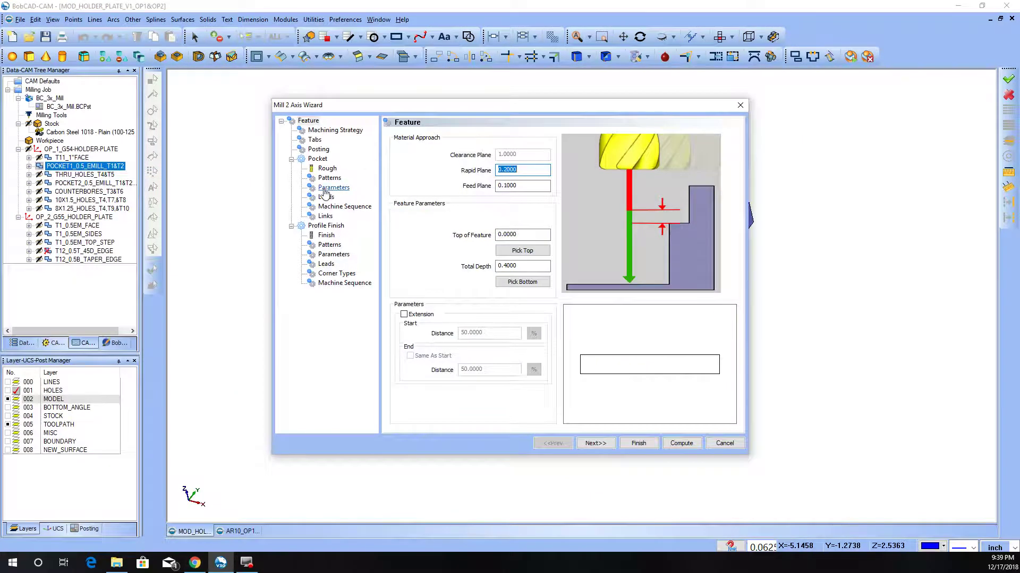
pyautogui.click(327, 197)
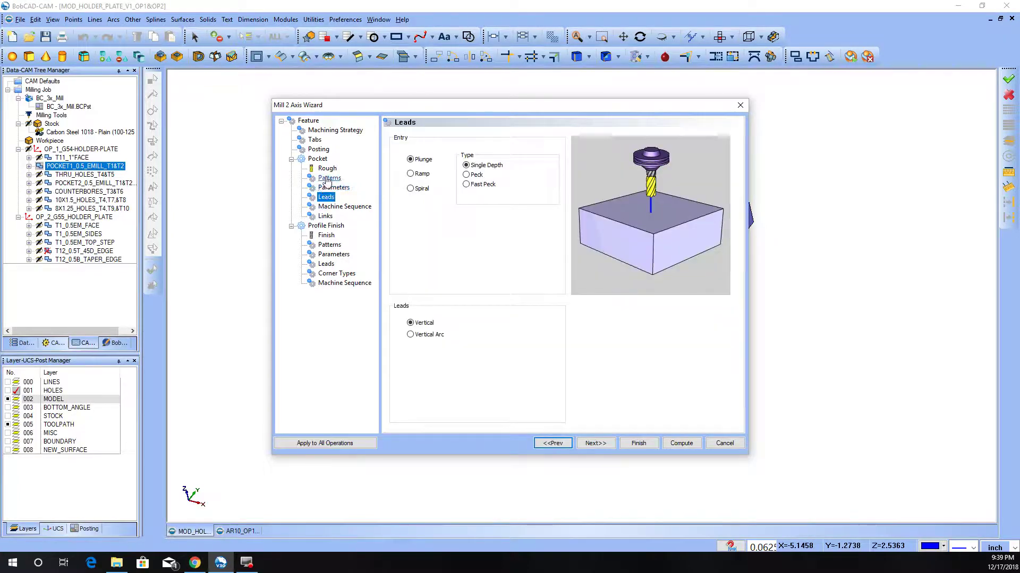
pyautogui.click(331, 179)
pyautogui.click(425, 210)
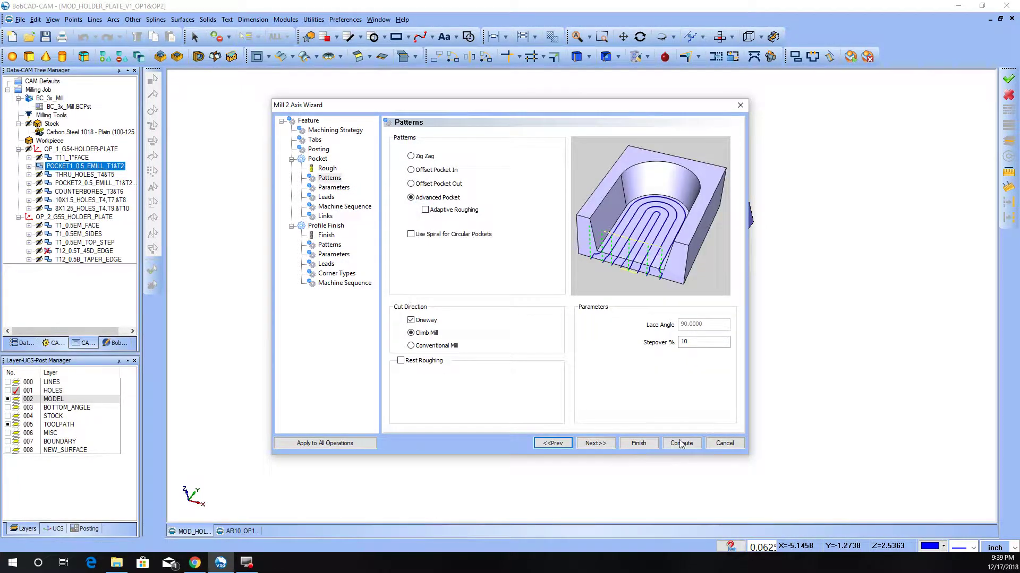
pyautogui.click(680, 443)
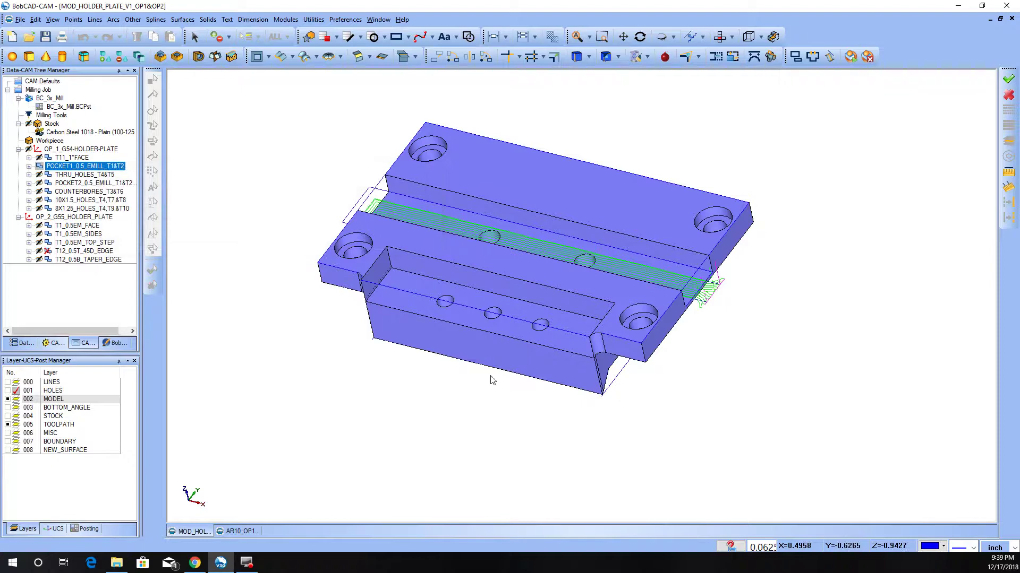
pyautogui.scroll(5, 753, 347)
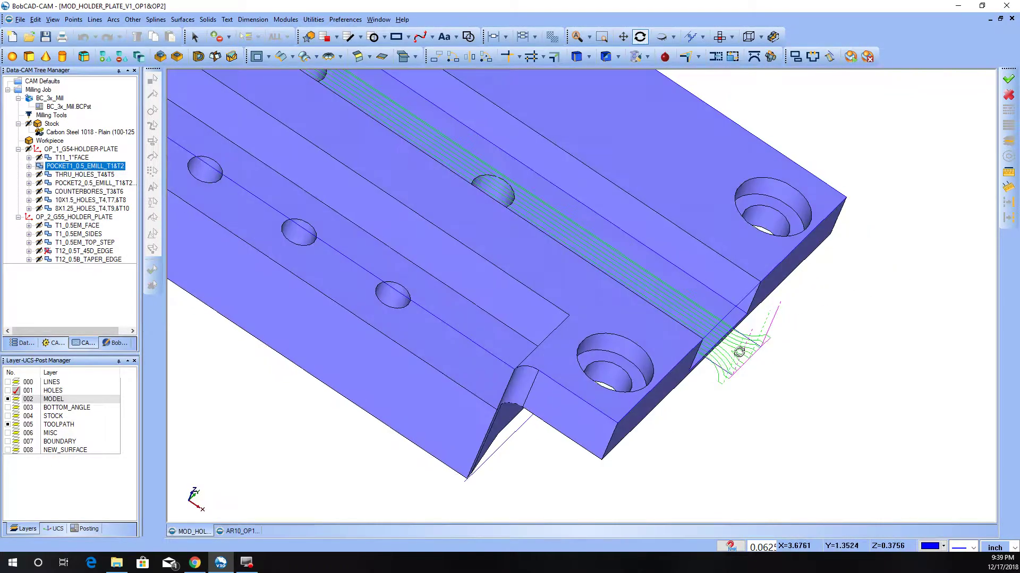
pyautogui.scroll(-3, 624, 274)
pyautogui.moveTo(549, 212); pyautogui.dragTo(483, 230, button='middle')
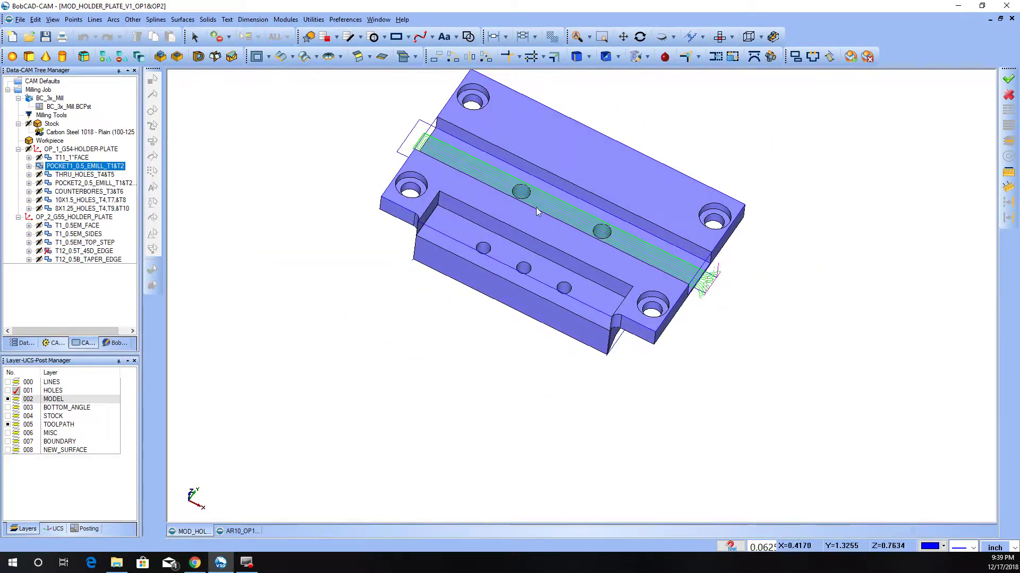
pyautogui.scroll(3, 549, 231)
pyautogui.scroll(-3, 350, 135)
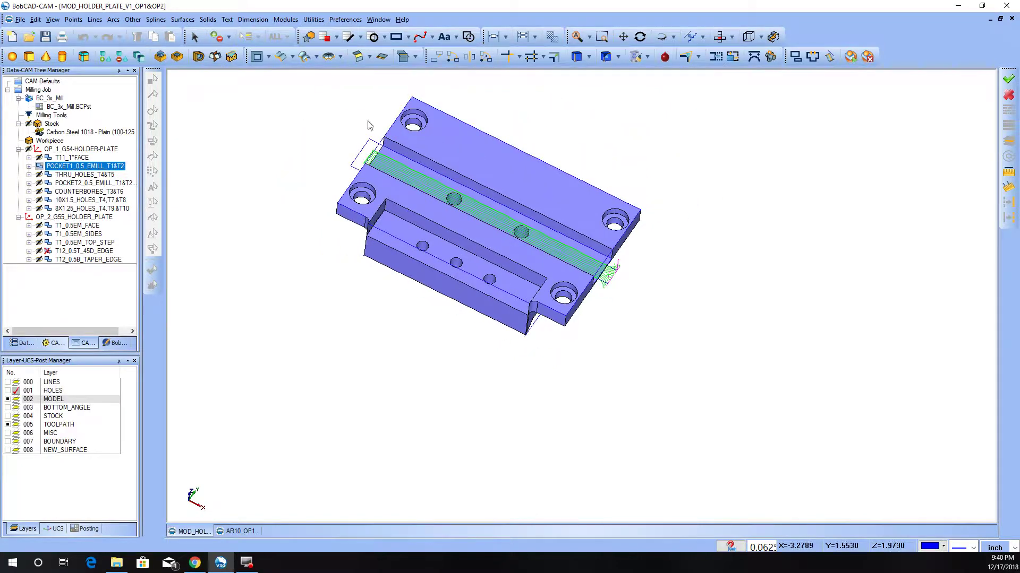
pyautogui.scroll(4, 438, 291)
pyautogui.scroll(-3, 319, 111)
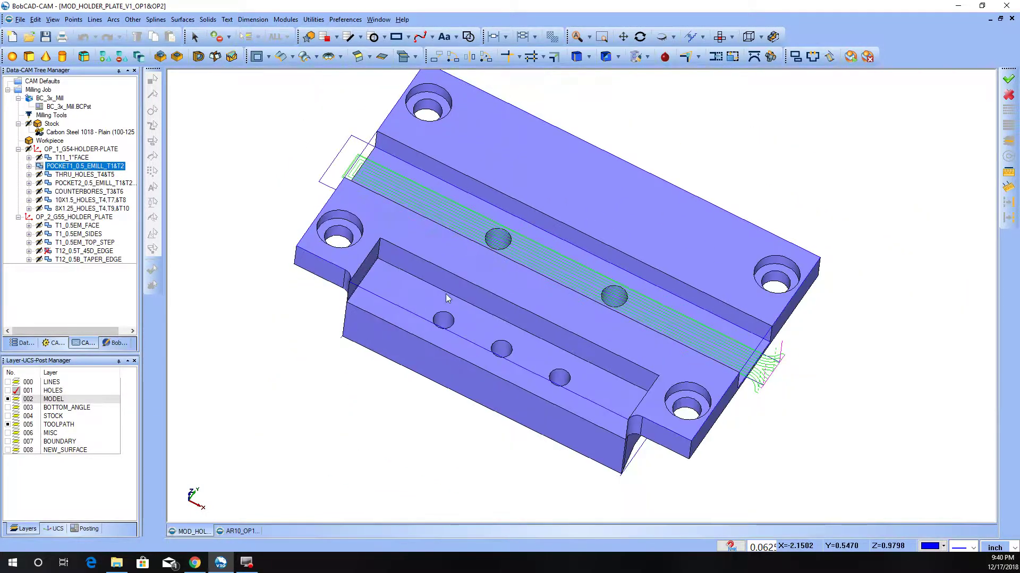
pyautogui.scroll(-1, 449, 296)
pyautogui.moveTo(658, 400); pyautogui.dragTo(707, 382, button='middle')
pyautogui.scroll(5, 711, 381)
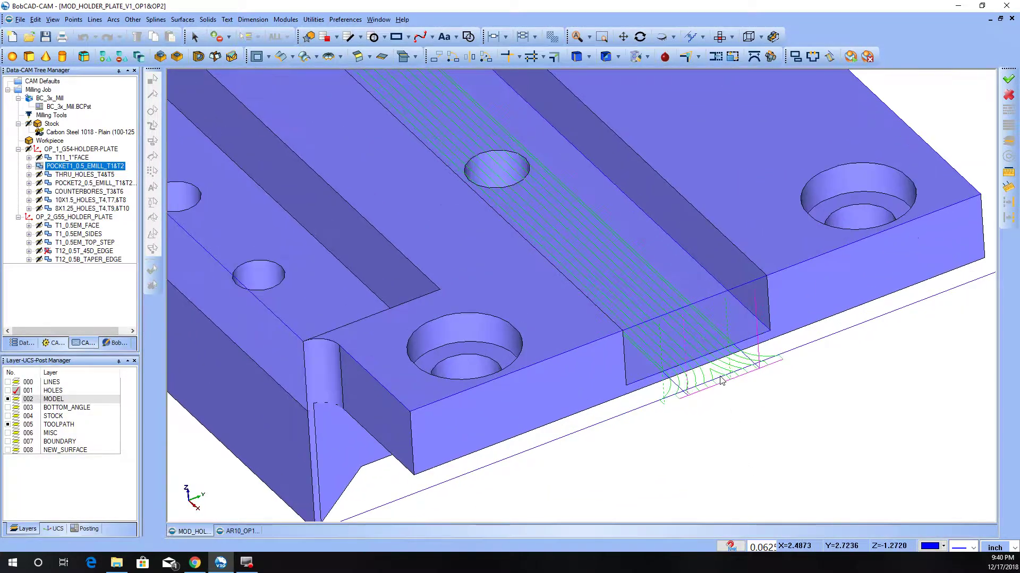
pyautogui.scroll(2, 721, 385)
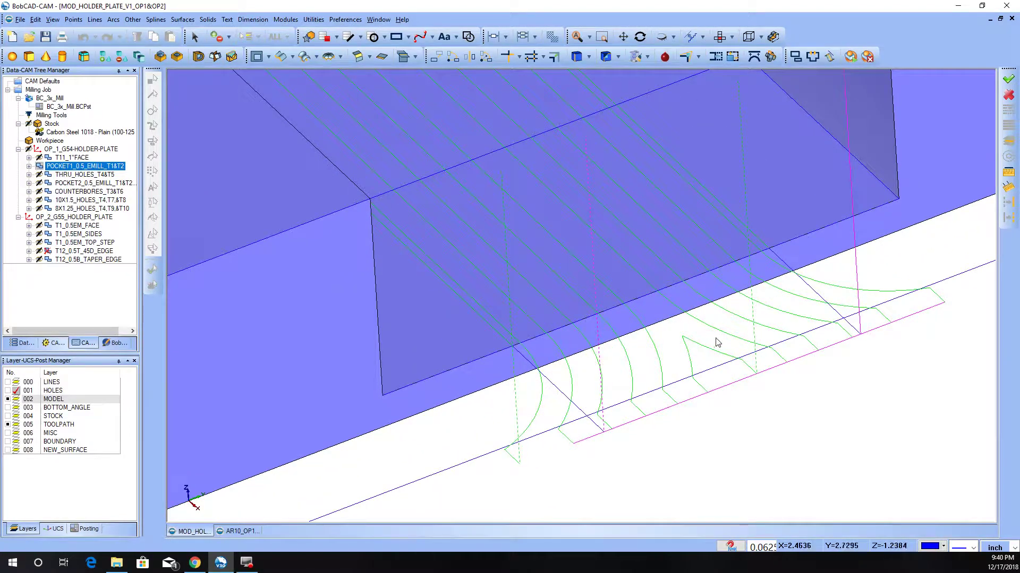
pyautogui.scroll(-1, 746, 383)
pyautogui.scroll(-1, 700, 403)
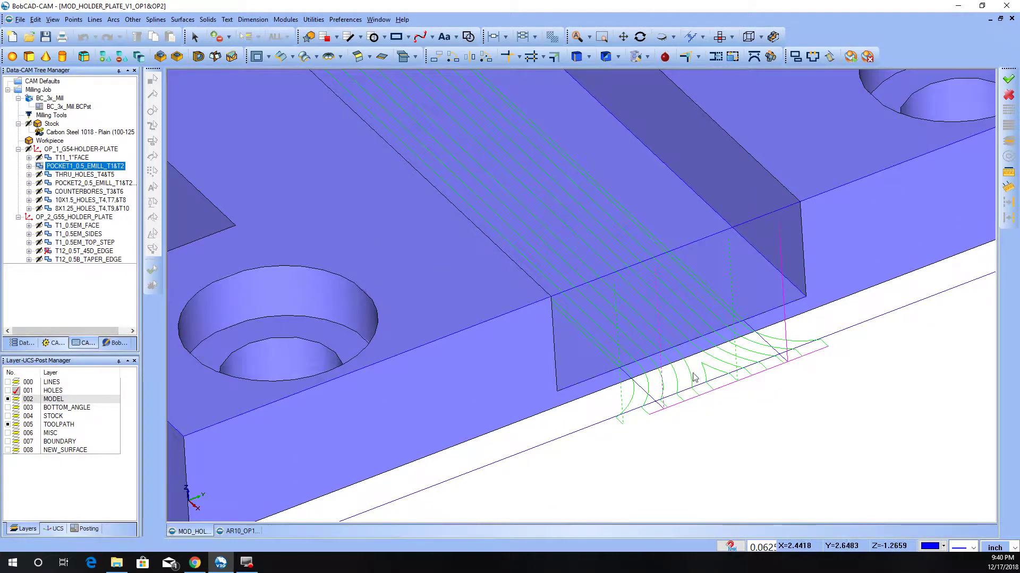
pyautogui.scroll(-5, 681, 363)
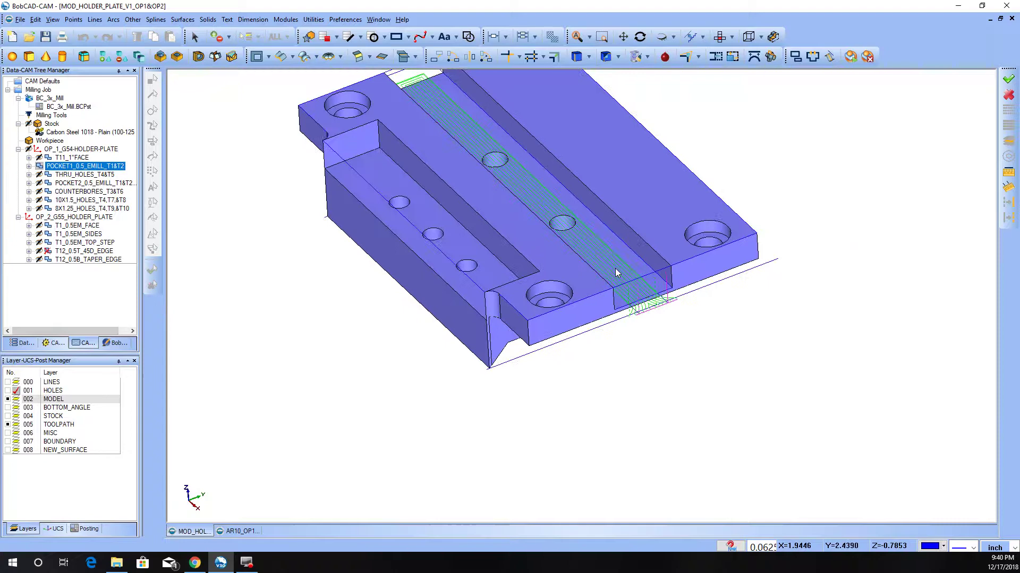
pyautogui.scroll(7, 637, 244)
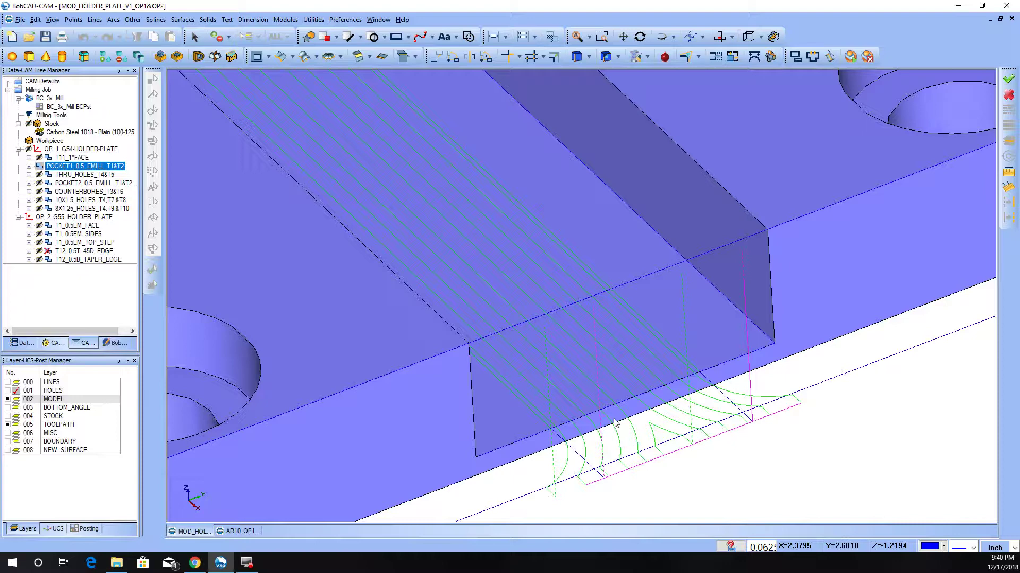
pyautogui.scroll(-3, 615, 423)
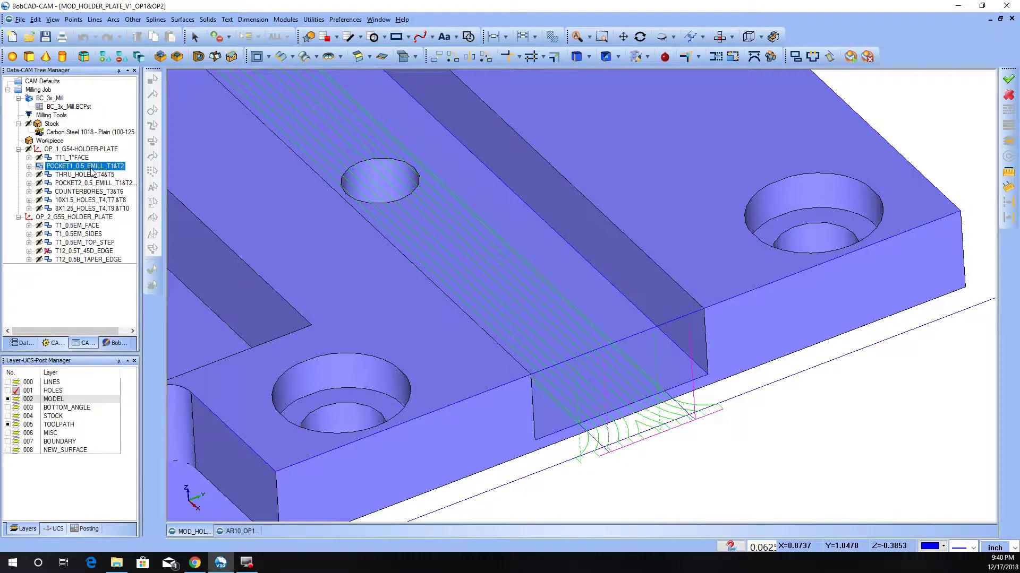
# Re-enable Adaptive Roughing in POCKET1's Advanced Pocket pattern and recompute the toolpath
pyautogui.rightClick(92, 171)
pyautogui.click(108, 163)
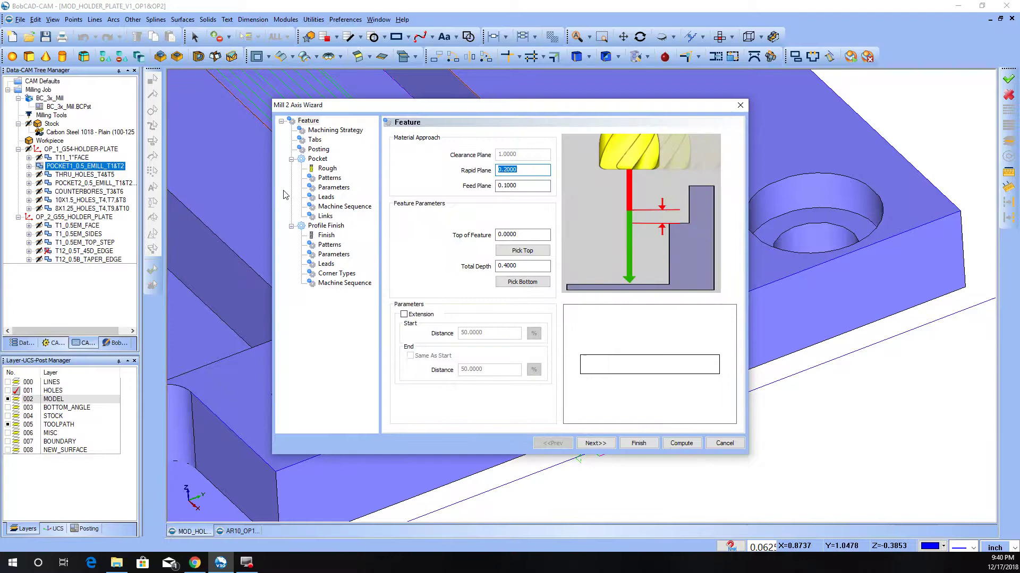
pyautogui.click(329, 178)
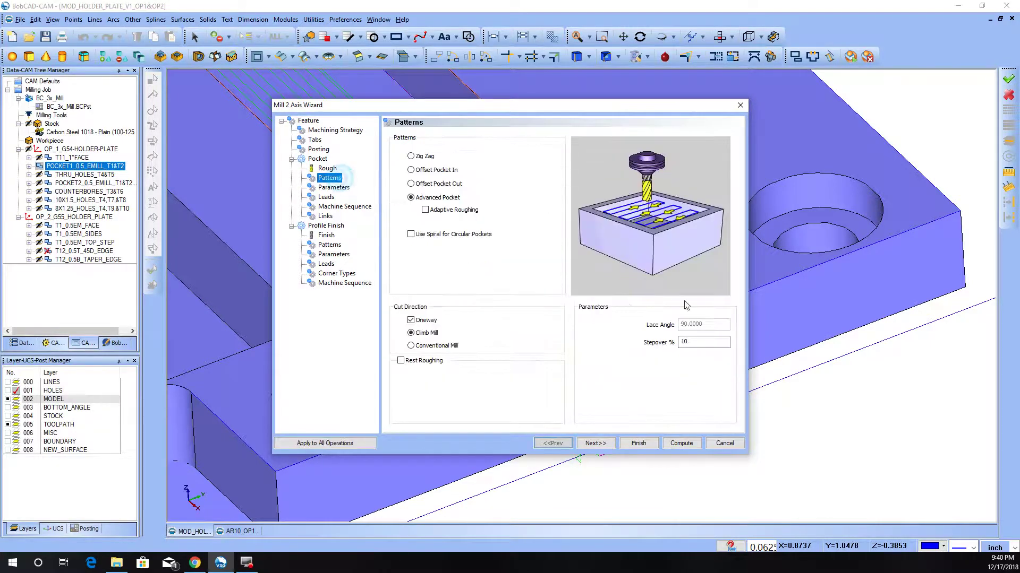
pyautogui.click(426, 210)
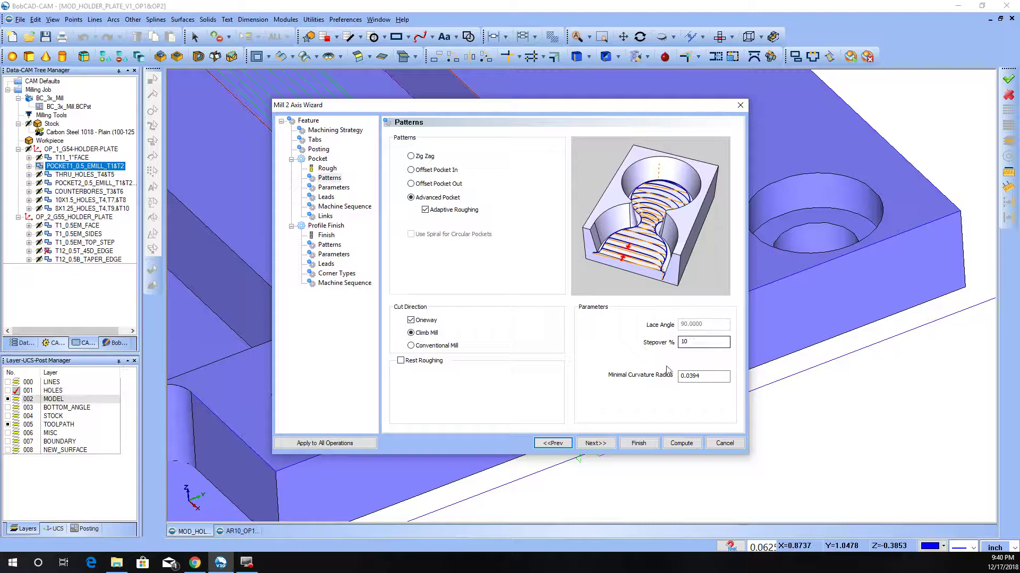
pyautogui.click(685, 447)
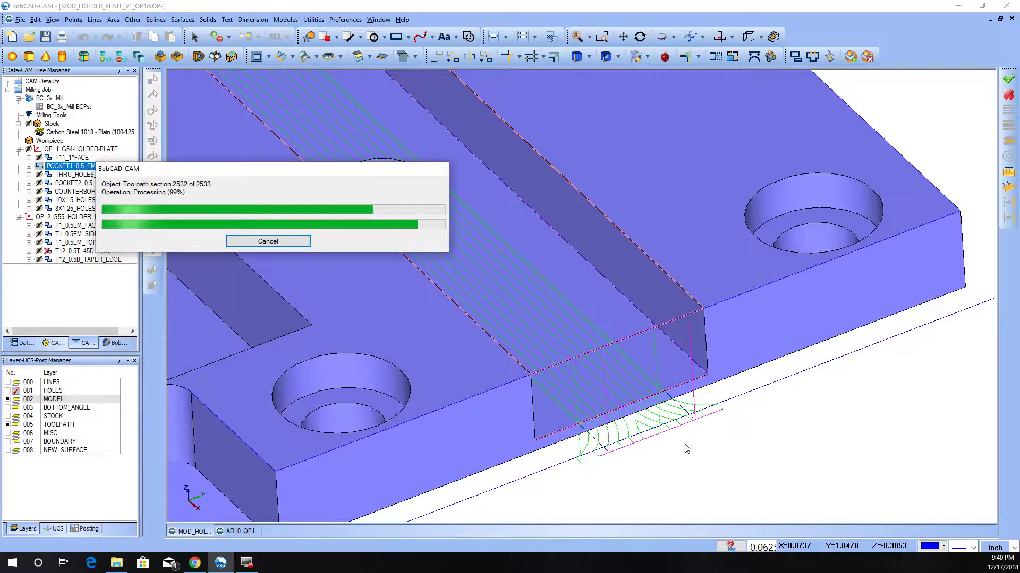
# Orbit and zoom around the recomputed adaptive toolpath near the slot's end
pyautogui.scroll(-5, 712, 369)
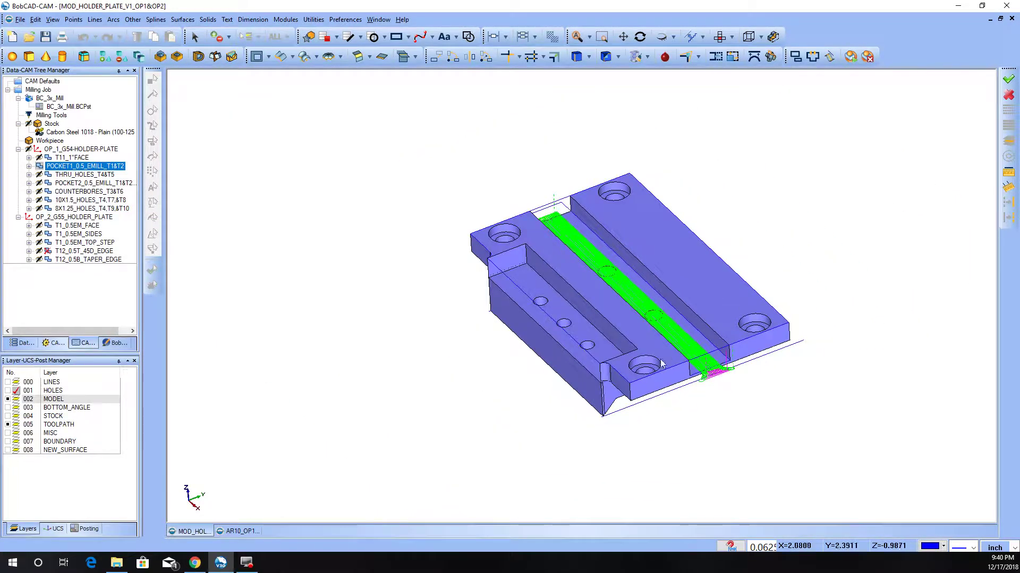
pyautogui.moveTo(571, 318)
pyautogui.mouseDown(button='middle')
pyautogui.moveTo(626, 281)
pyautogui.moveTo(629, 311)
pyautogui.moveTo(531, 307)
pyautogui.moveTo(564, 308)
pyautogui.mouseUp(button='middle')
pyautogui.scroll(4, 618, 281)
pyautogui.scroll(2, 618, 276)
pyautogui.scroll(-3, 536, 308)
pyautogui.scroll(4, 700, 343)
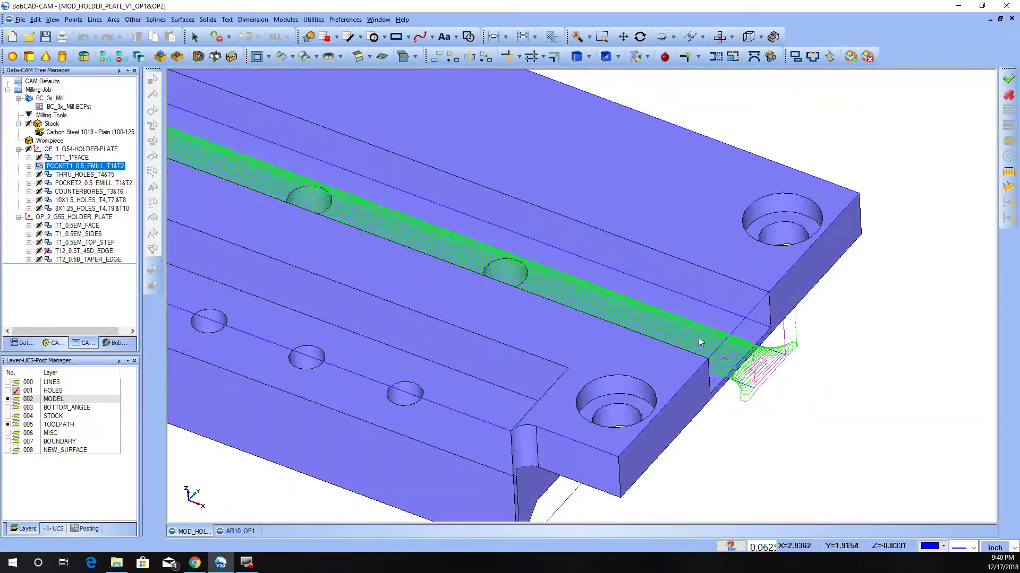
pyautogui.moveTo(739, 351); pyautogui.dragTo(428, 321, button='middle')
pyautogui.scroll(2, 710, 364)
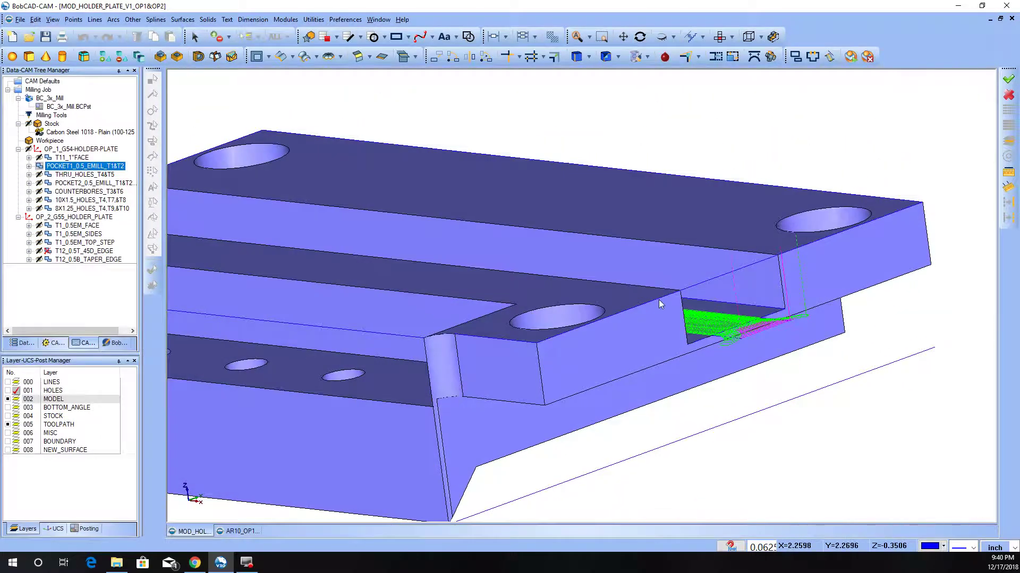
pyautogui.scroll(-2, 637, 303)
pyautogui.moveTo(559, 293); pyautogui.dragTo(516, 297, button='middle')
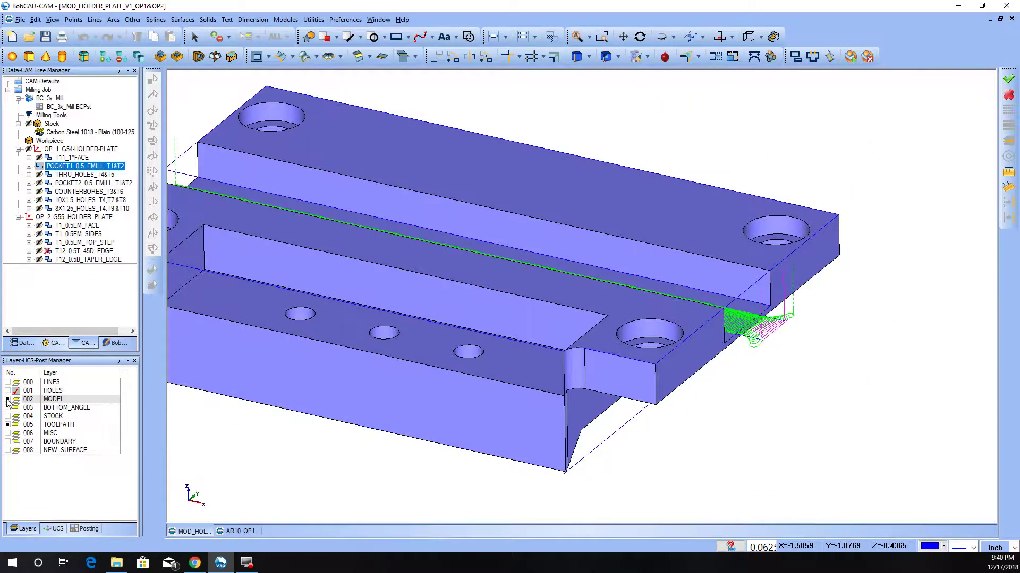
# Hide layer 002 MODEL to inspect the toolpaths alone, then show the solid plate again
pyautogui.click(7, 399)
pyautogui.scroll(3, 686, 307)
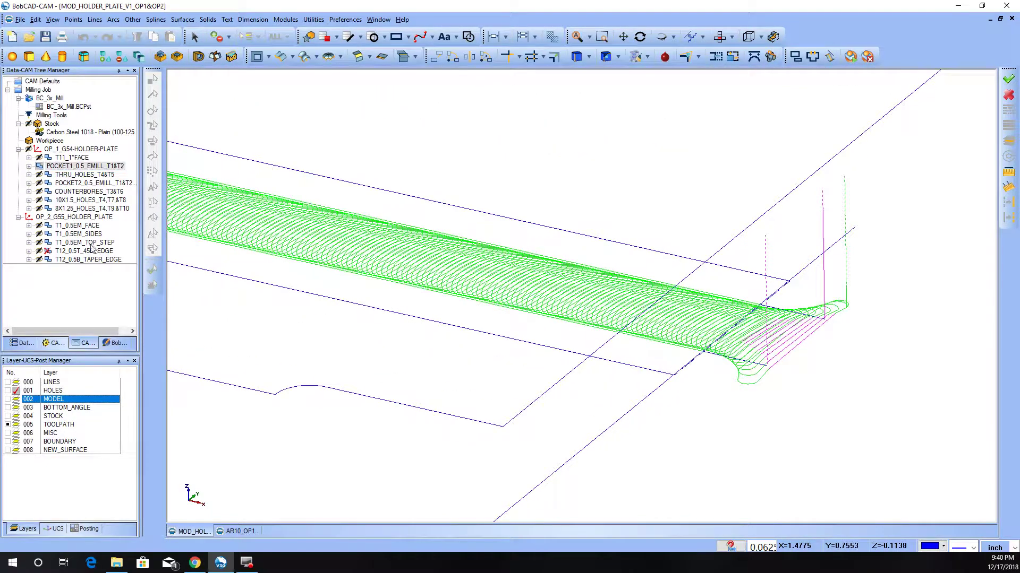
pyautogui.click(89, 226)
pyautogui.moveTo(611, 424); pyautogui.dragTo(574, 413, button='middle')
pyautogui.scroll(3, 689, 502)
pyautogui.scroll(-2, 722, 152)
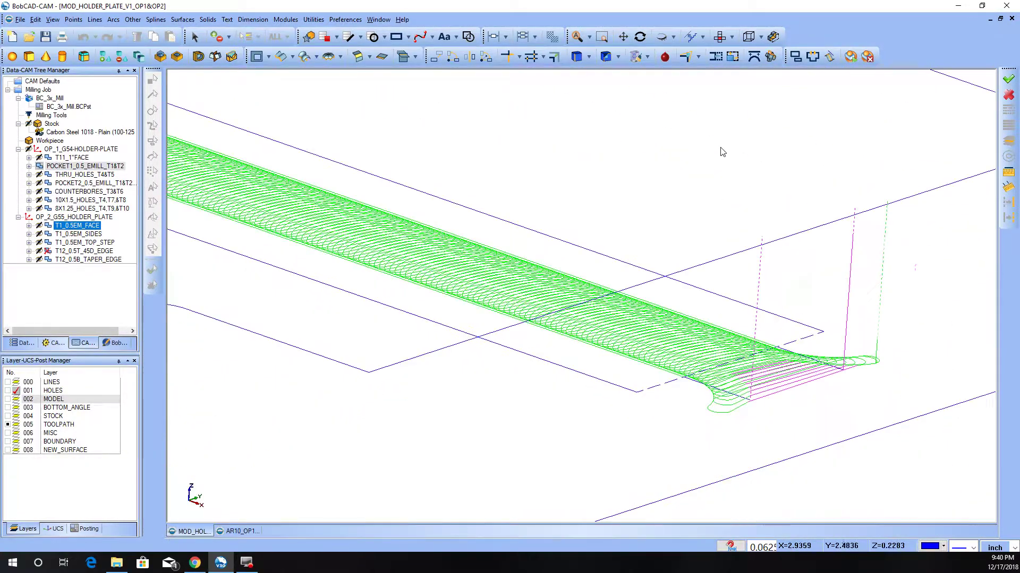
pyautogui.scroll(3, 707, 281)
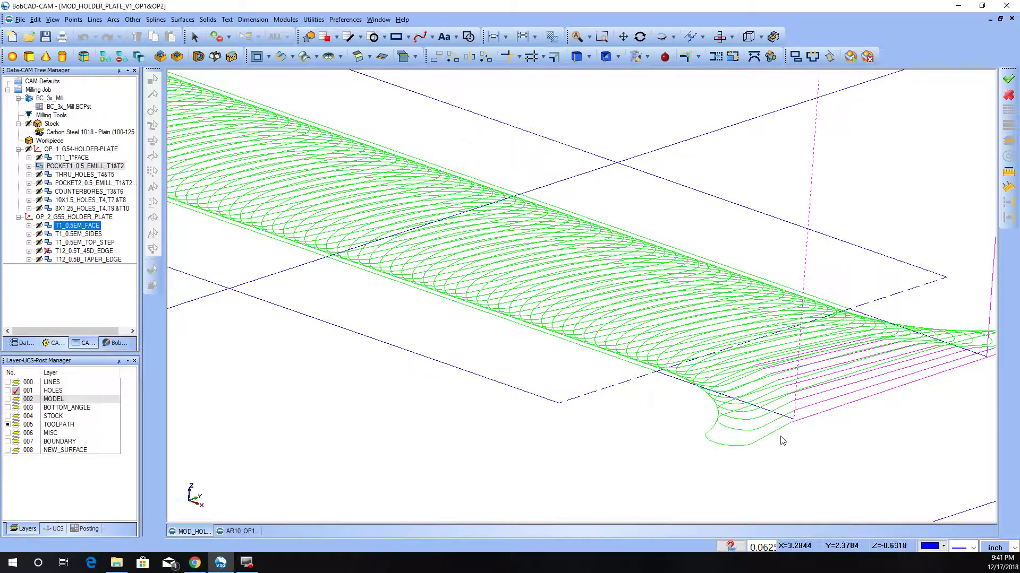
pyautogui.scroll(-3, 682, 297)
pyautogui.scroll(-3, 468, 289)
pyautogui.moveTo(258, 276); pyautogui.dragTo(305, 284, button='middle')
pyautogui.scroll(-4, 717, 258)
pyautogui.scroll(3, 544, 200)
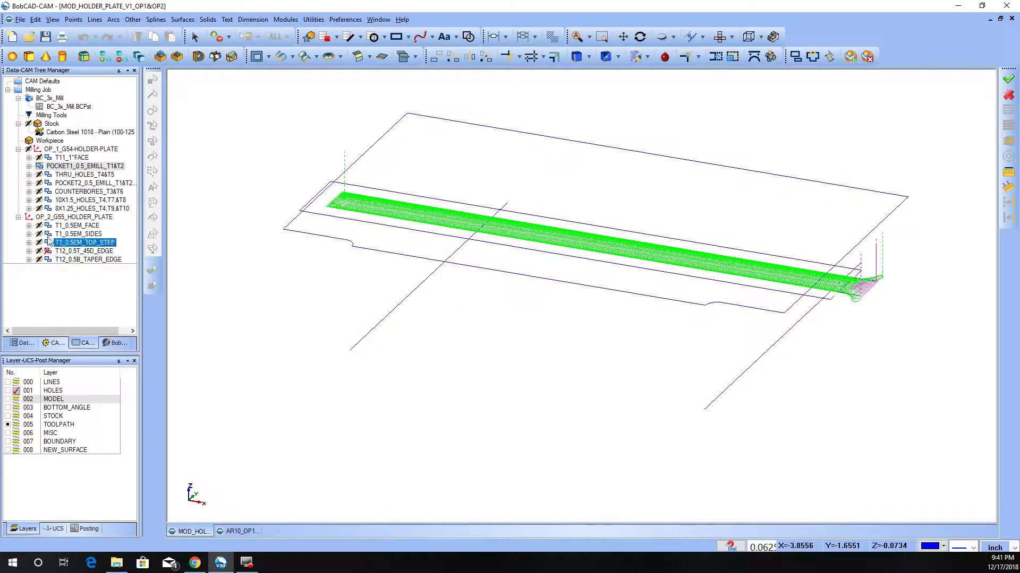
pyautogui.click(75, 182)
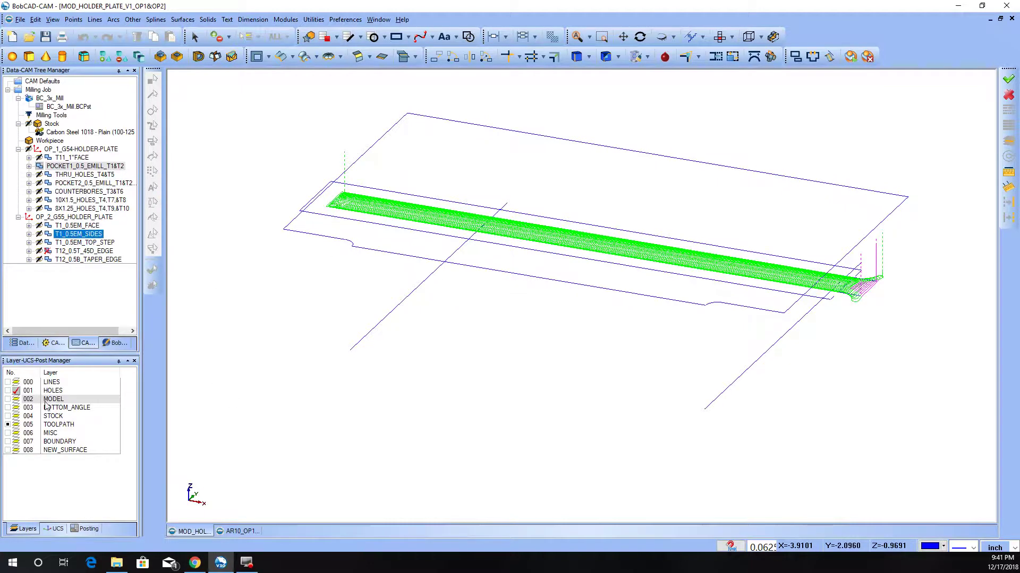
pyautogui.click(7, 400)
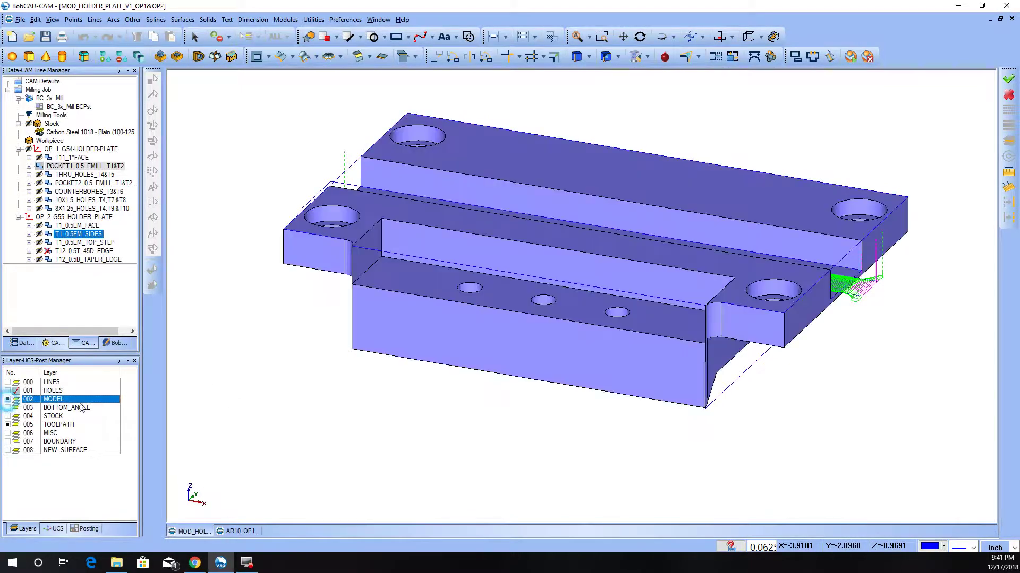
# Switch to the AR10 lower receiver document and zoom the view
pyautogui.click(232, 531)
pyautogui.scroll(4, 441, 305)
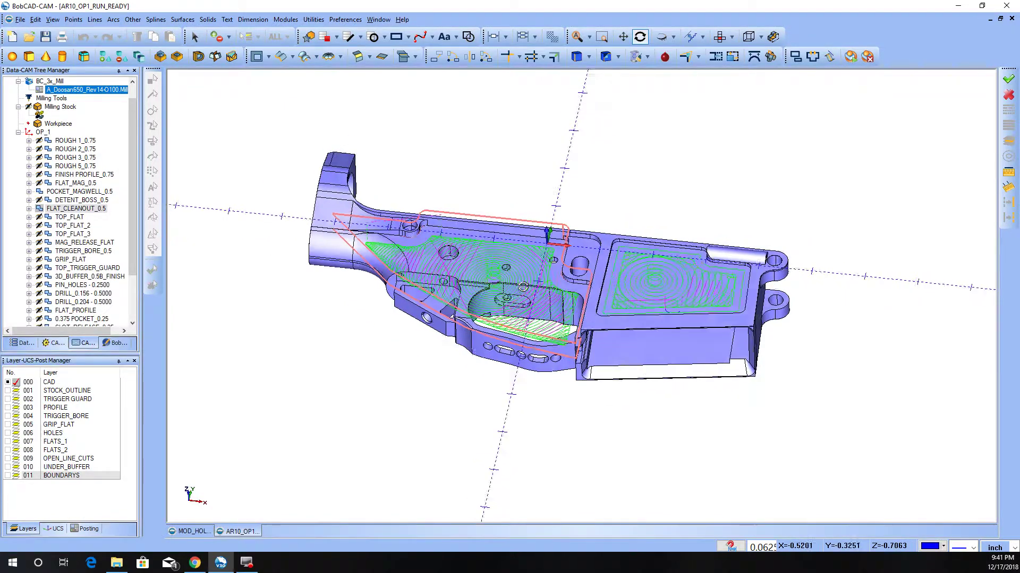
pyautogui.scroll(-1, 441, 306)
pyautogui.scroll(3, 684, 299)
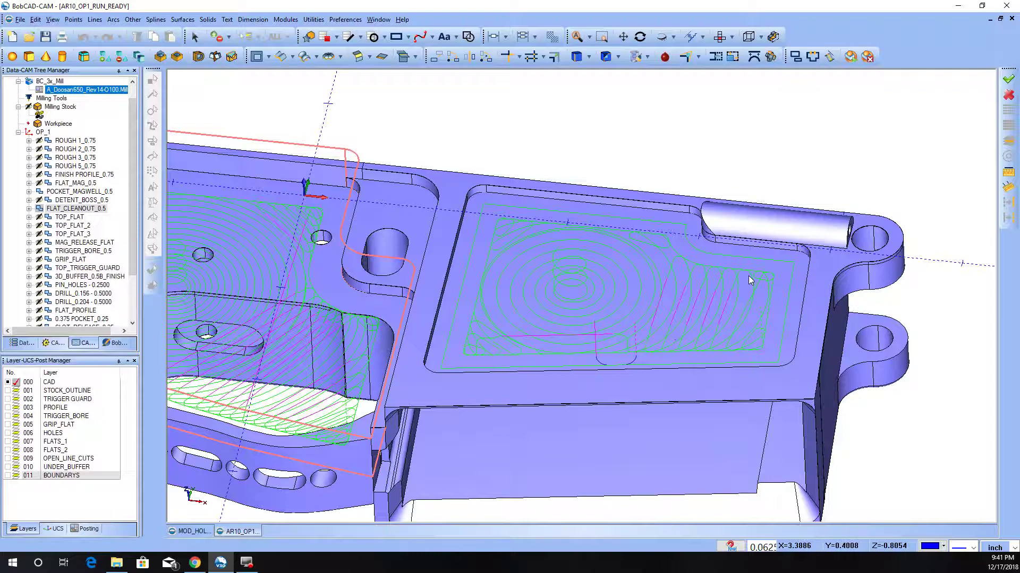
pyautogui.scroll(2, 568, 282)
pyautogui.scroll(1, 544, 253)
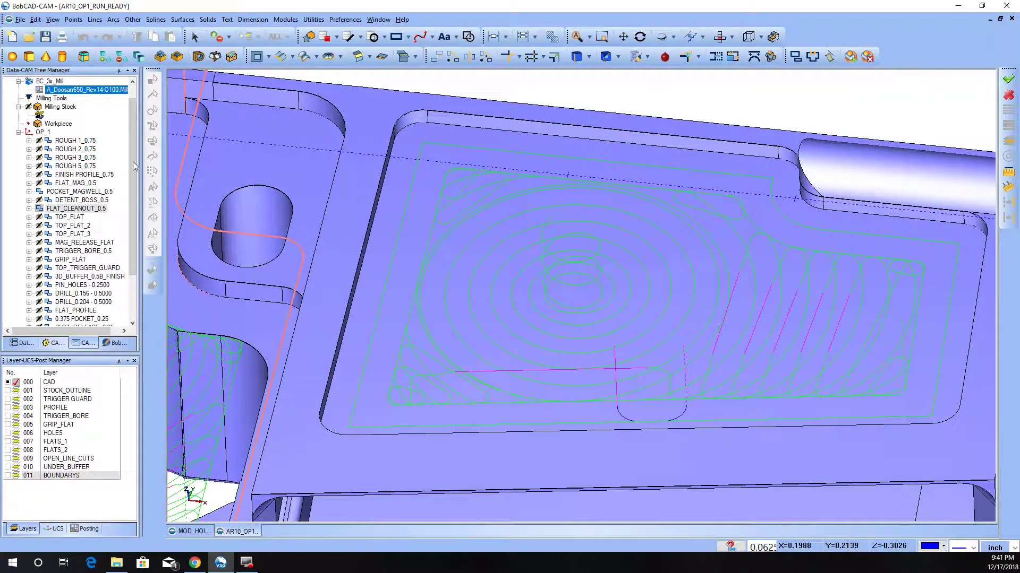
# Enable Adaptive Roughing in the FLAT_CLEANOUT_0.5 operation's Advanced Pocket pattern
pyautogui.click(69, 209)
pyautogui.rightClick(69, 208)
pyautogui.click(74, 212)
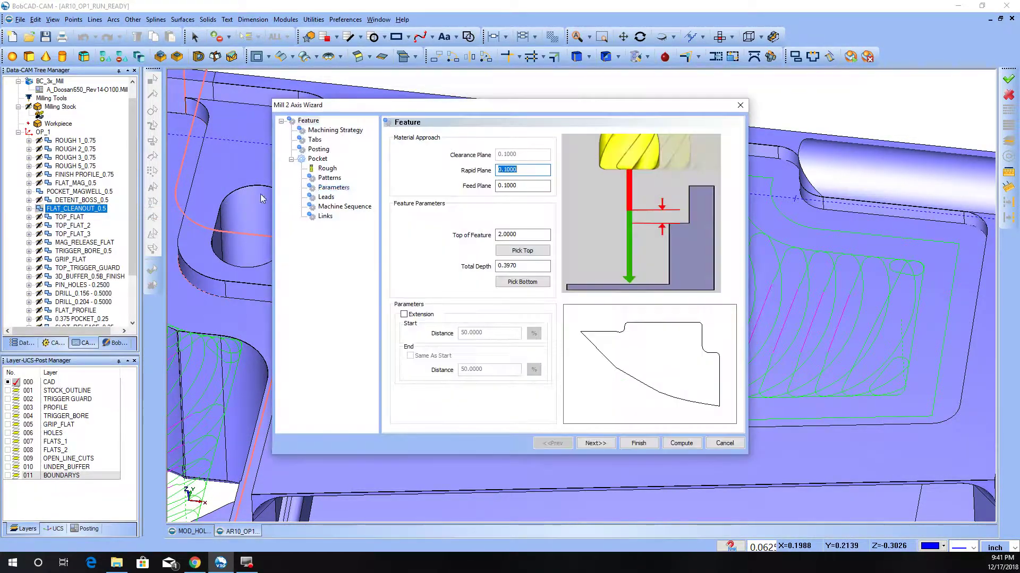
pyautogui.click(329, 178)
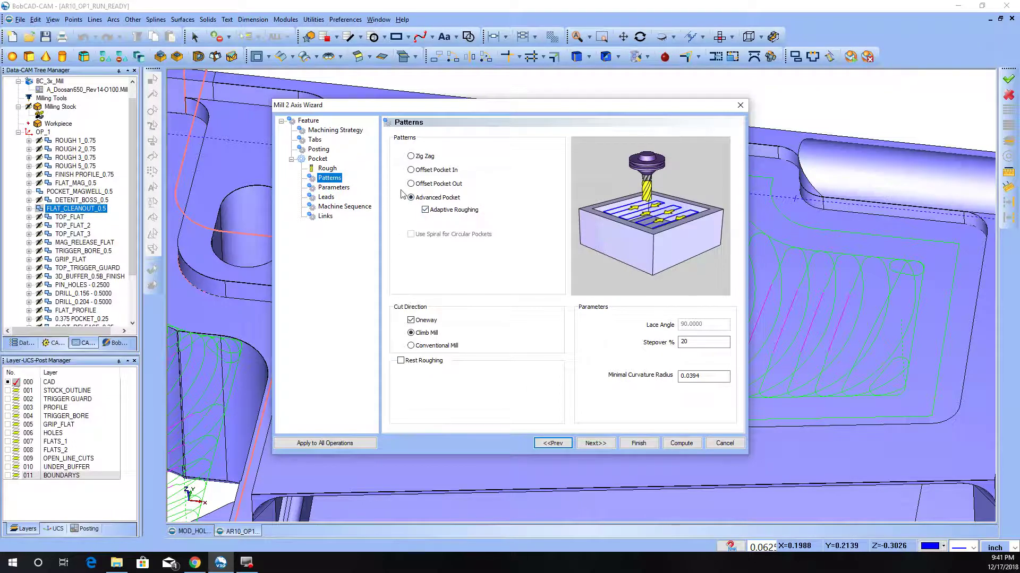
pyautogui.click(424, 210)
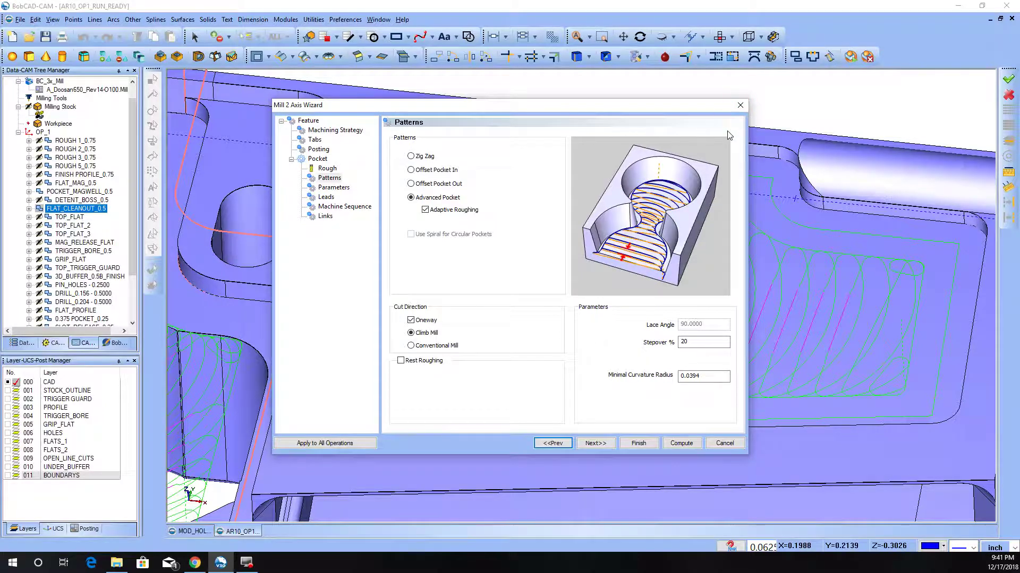
pyautogui.click(739, 105)
pyautogui.scroll(-5, 502, 256)
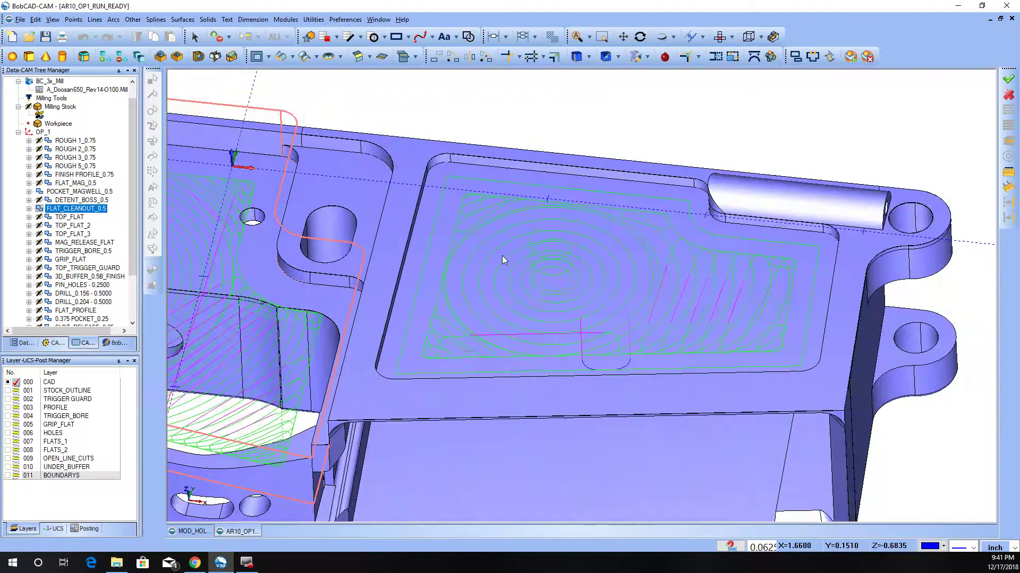
pyautogui.scroll(5, 535, 261)
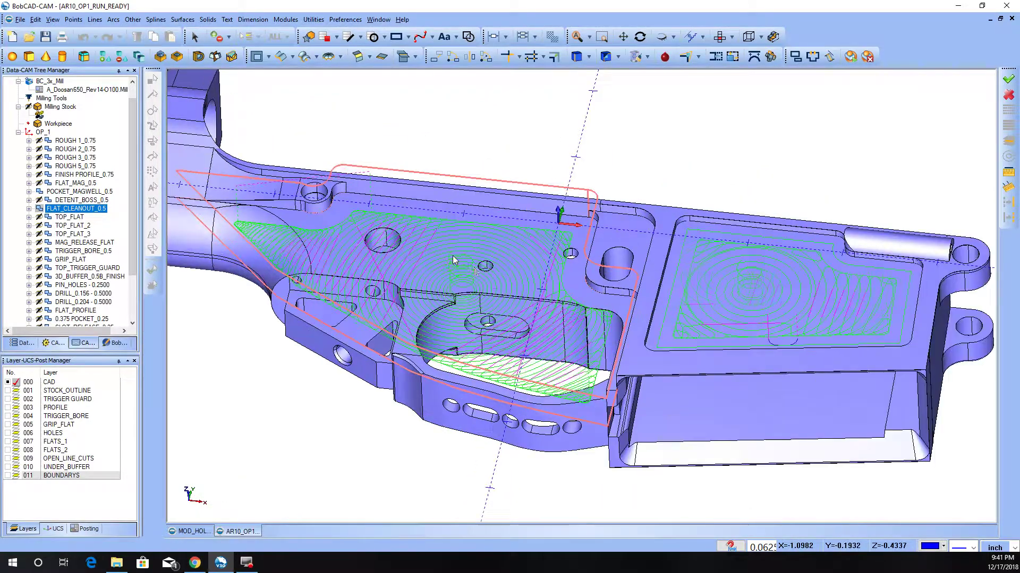
pyautogui.scroll(-5, 566, 307)
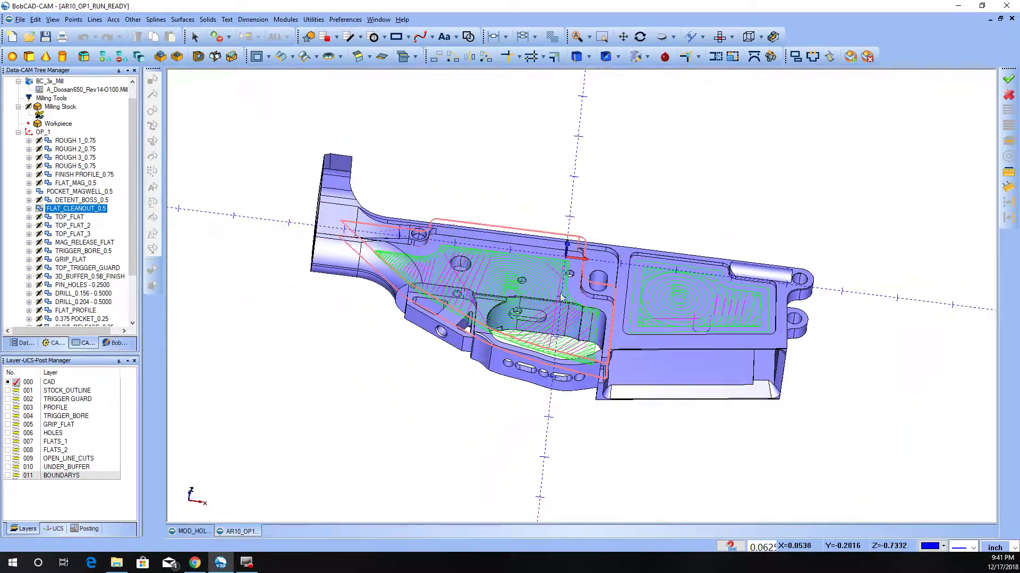
pyautogui.scroll(6, 749, 314)
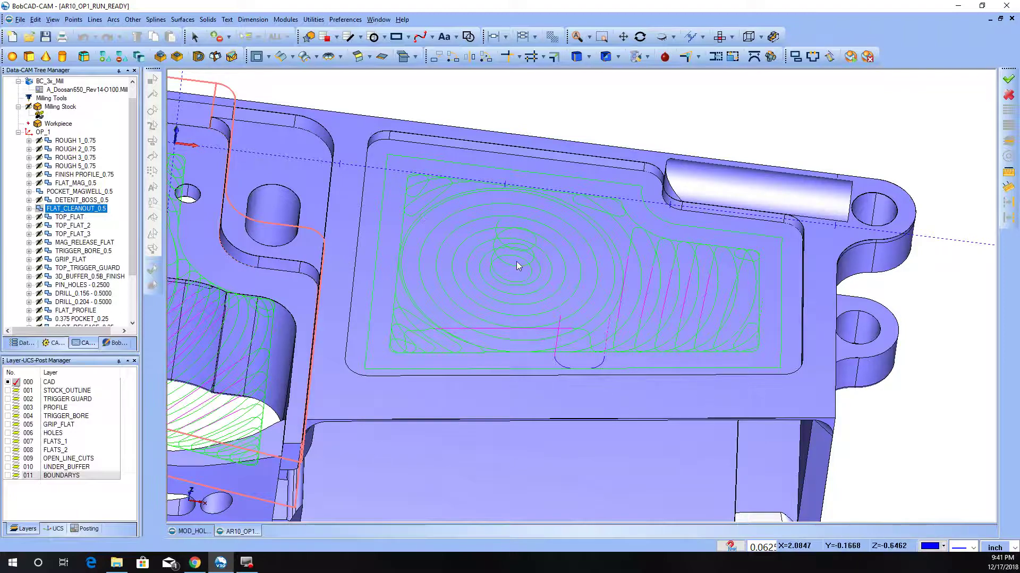
pyautogui.scroll(-5, 550, 181)
pyautogui.scroll(7, 570, 194)
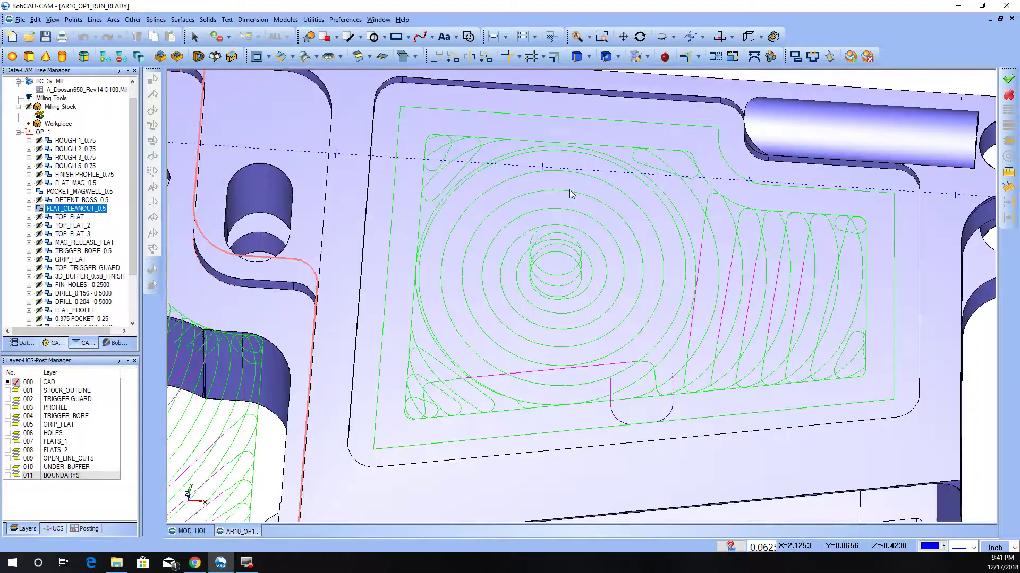
pyautogui.moveTo(595, 245); pyautogui.dragTo(693, 242, button='middle')
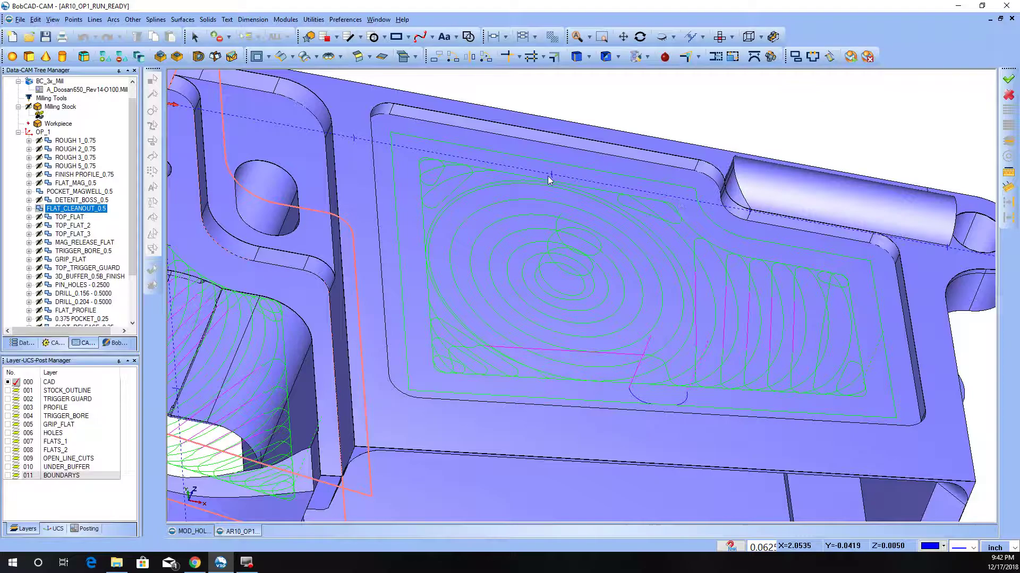
pyautogui.scroll(-5, 856, 254)
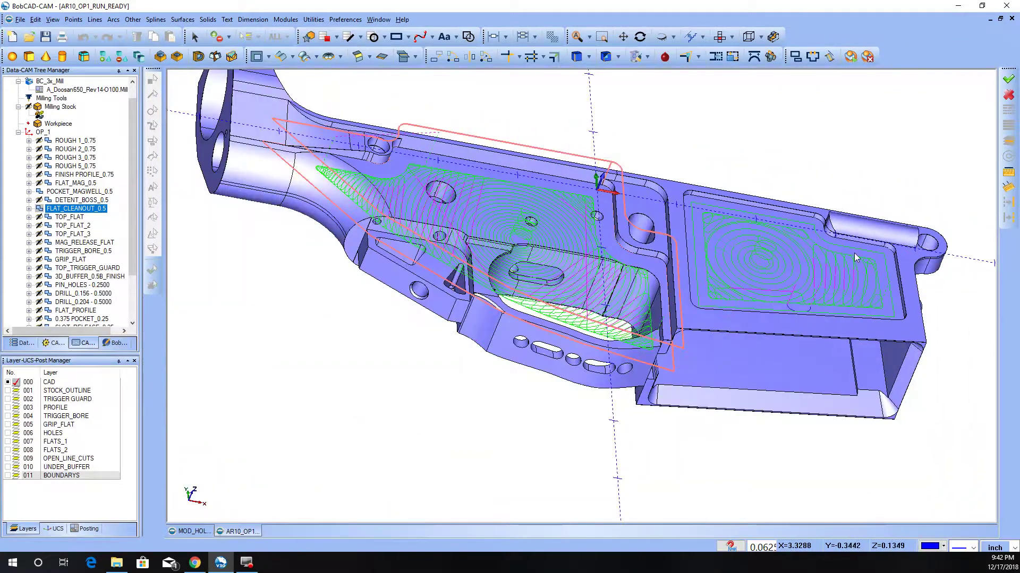
pyautogui.moveTo(656, 276); pyautogui.dragTo(596, 290, button='middle')
pyautogui.scroll(5, 498, 273)
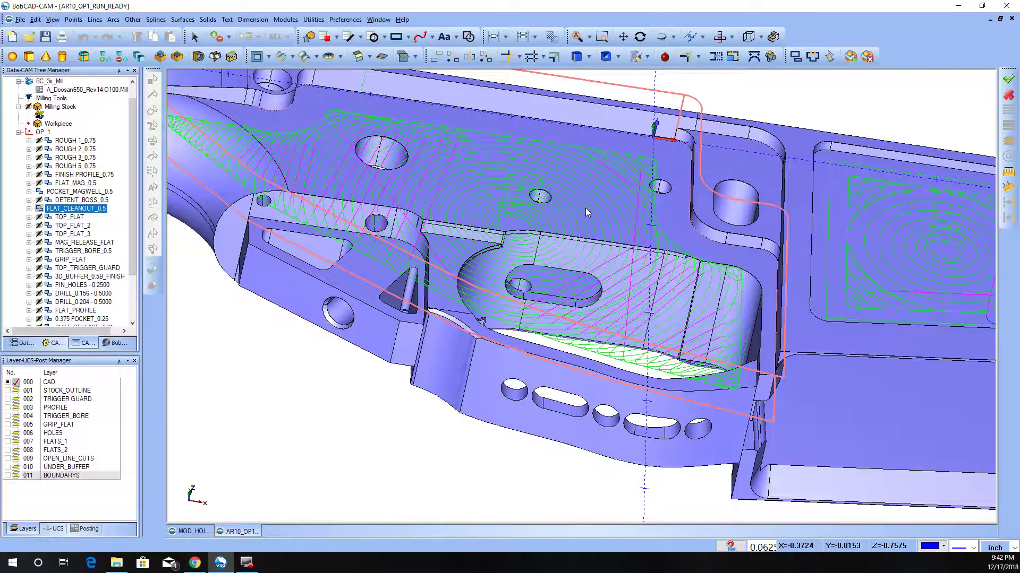
pyautogui.scroll(5, 636, 171)
pyautogui.scroll(-4, 599, 115)
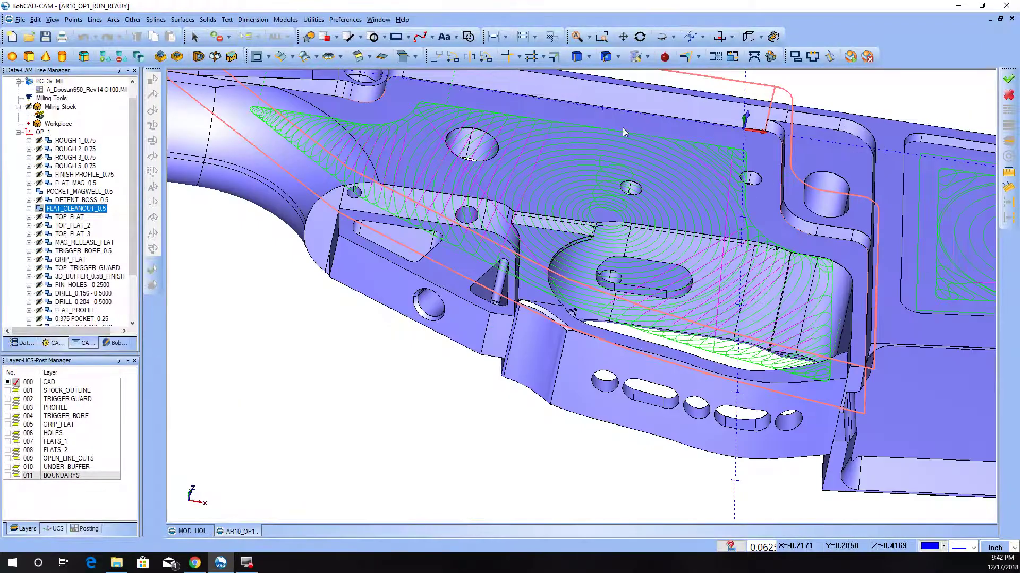
pyautogui.scroll(-3, 454, 143)
pyautogui.scroll(6, 424, 199)
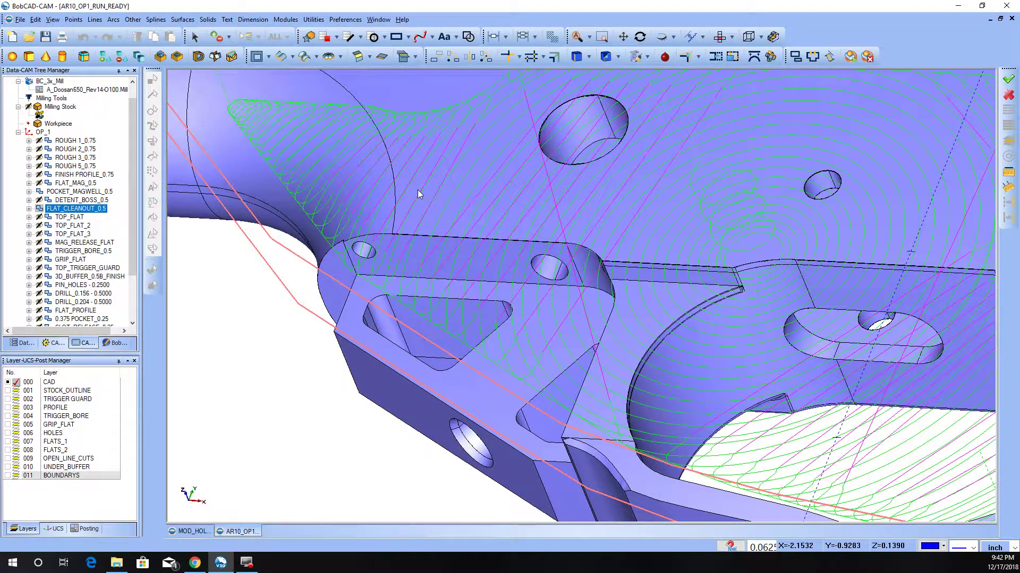
pyautogui.scroll(-4, 417, 190)
pyautogui.scroll(2, 422, 210)
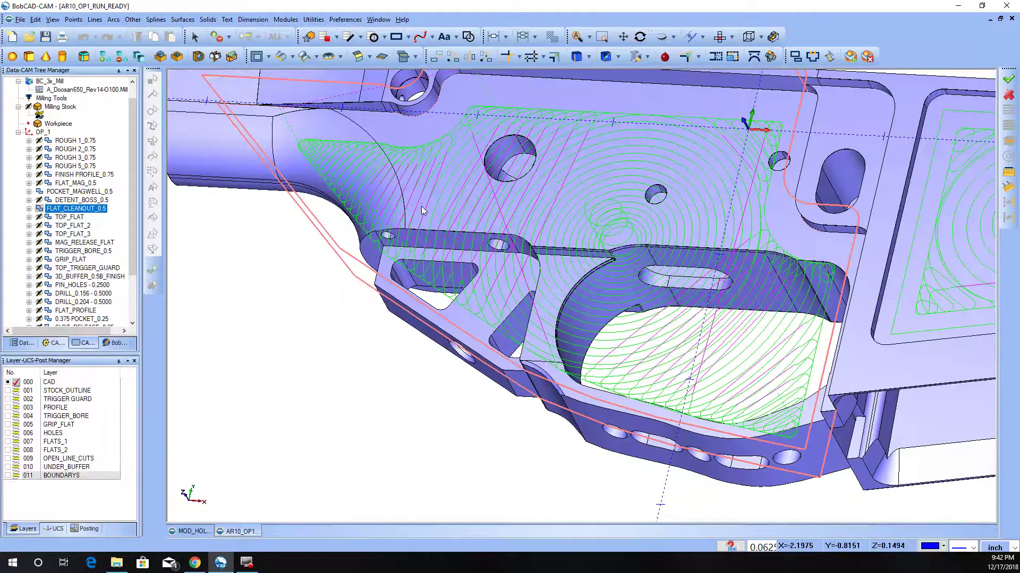
pyautogui.scroll(-4, 422, 210)
pyautogui.scroll(6, 579, 319)
pyautogui.scroll(-3, 581, 321)
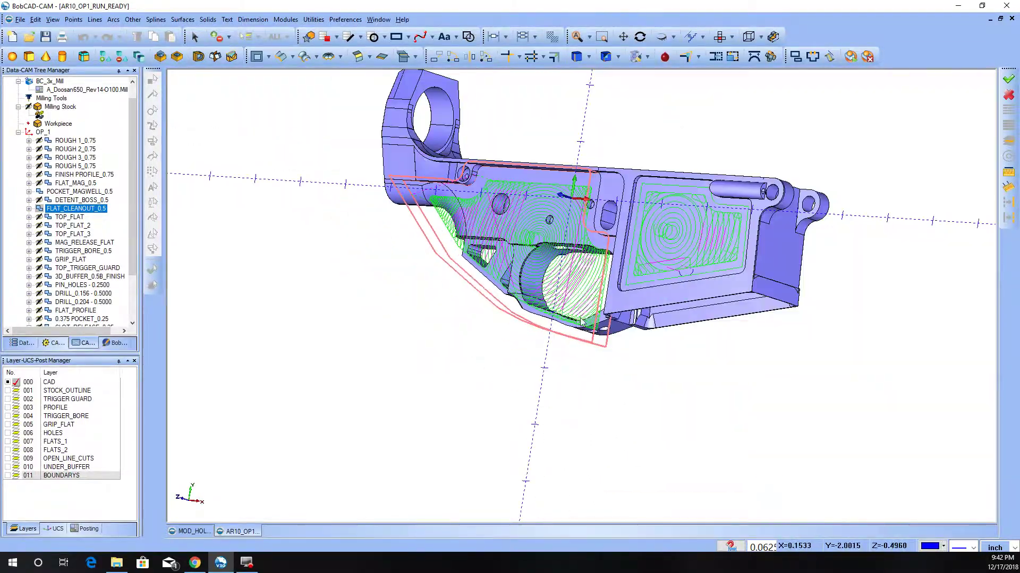
pyautogui.scroll(6, 578, 180)
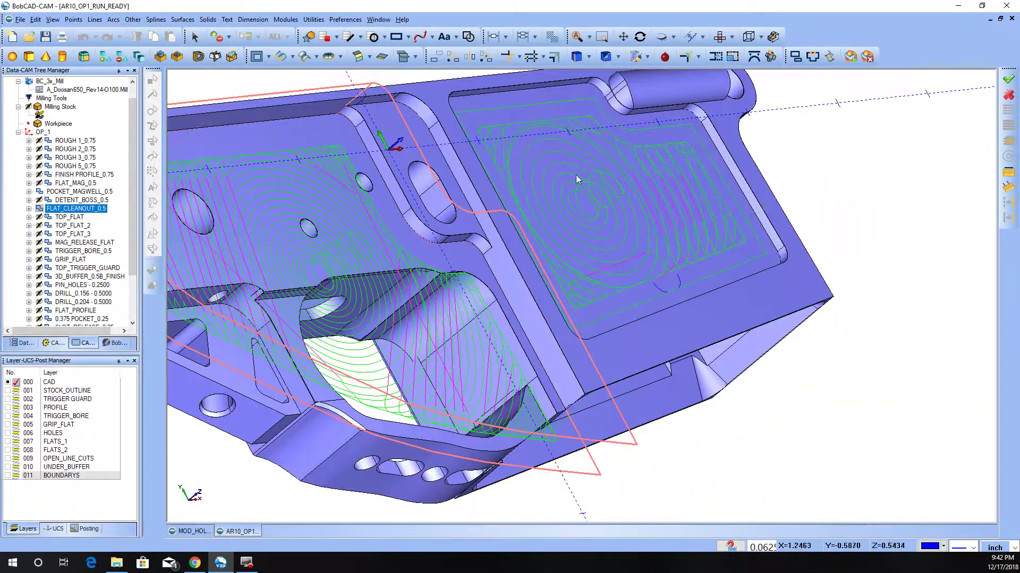
pyautogui.scroll(-4, 577, 180)
pyautogui.moveTo(578, 181); pyautogui.dragTo(618, 252, button='middle')
pyautogui.scroll(5, 642, 273)
pyautogui.scroll(-2, 618, 251)
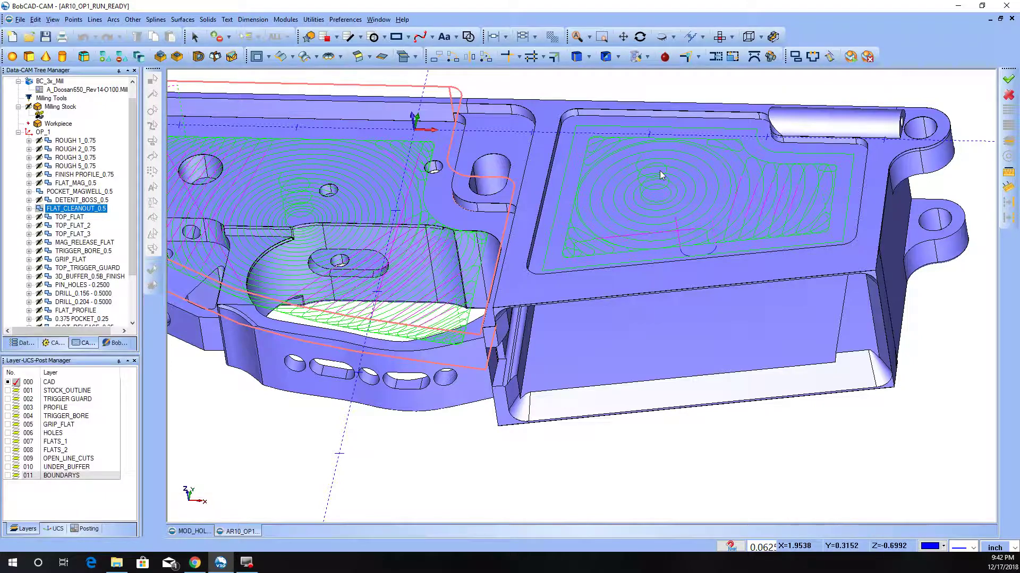
pyautogui.moveTo(702, 168); pyautogui.dragTo(673, 250, button='middle')
pyautogui.scroll(-1, 718, 250)
pyautogui.scroll(5, 713, 251)
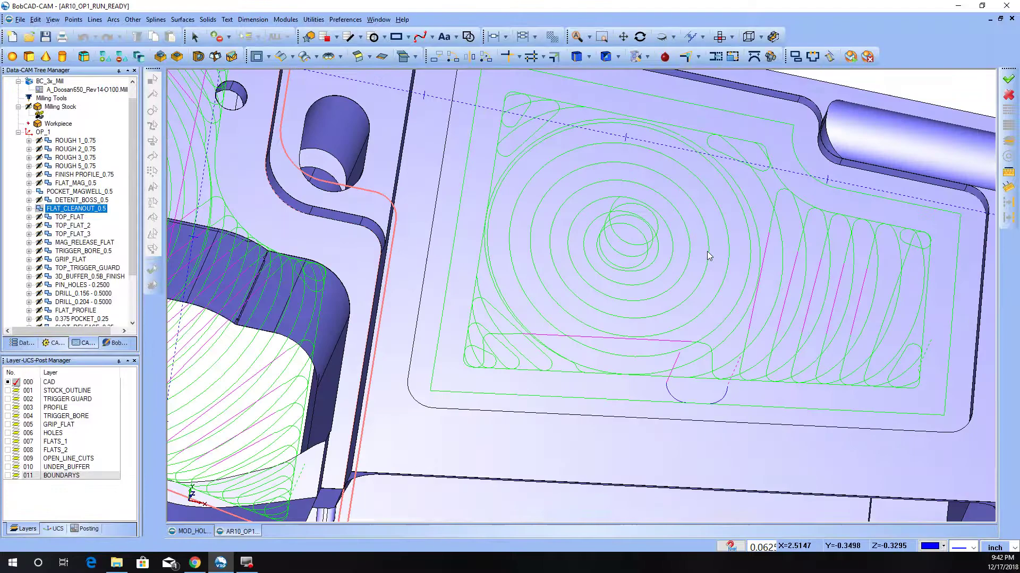
pyautogui.scroll(-10, 709, 256)
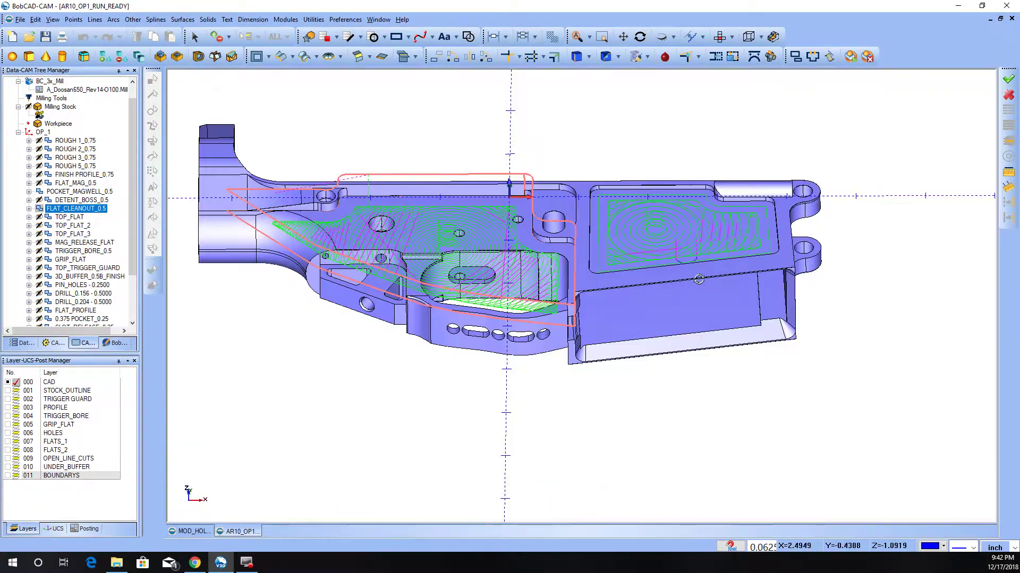
pyautogui.moveTo(698, 279); pyautogui.dragTo(681, 229, button='middle')
pyautogui.scroll(4, 684, 213)
pyautogui.scroll(2, 685, 217)
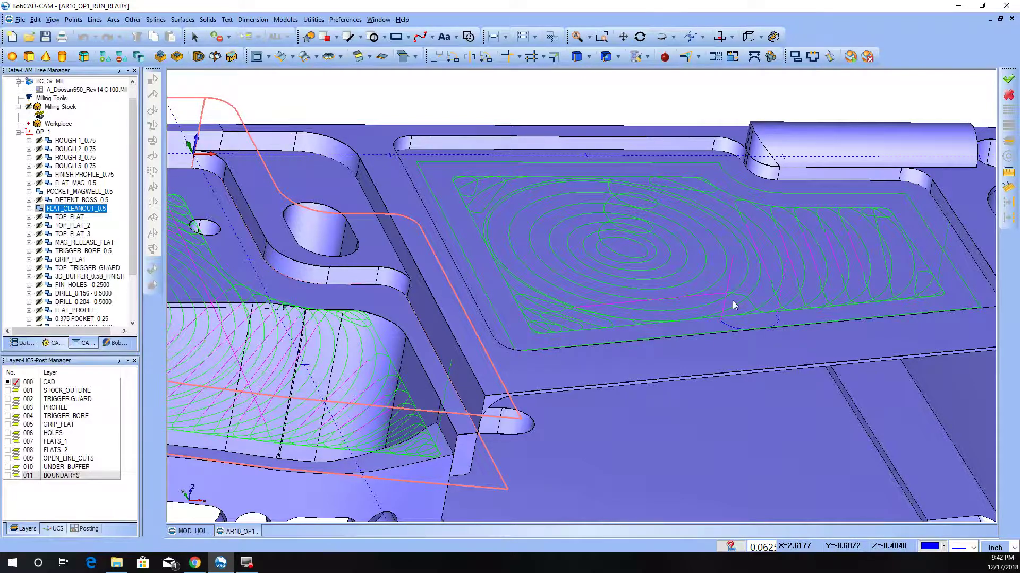
pyautogui.scroll(-5, 733, 305)
pyautogui.moveTo(731, 306); pyautogui.dragTo(719, 332, button='middle')
pyautogui.scroll(-3, 716, 324)
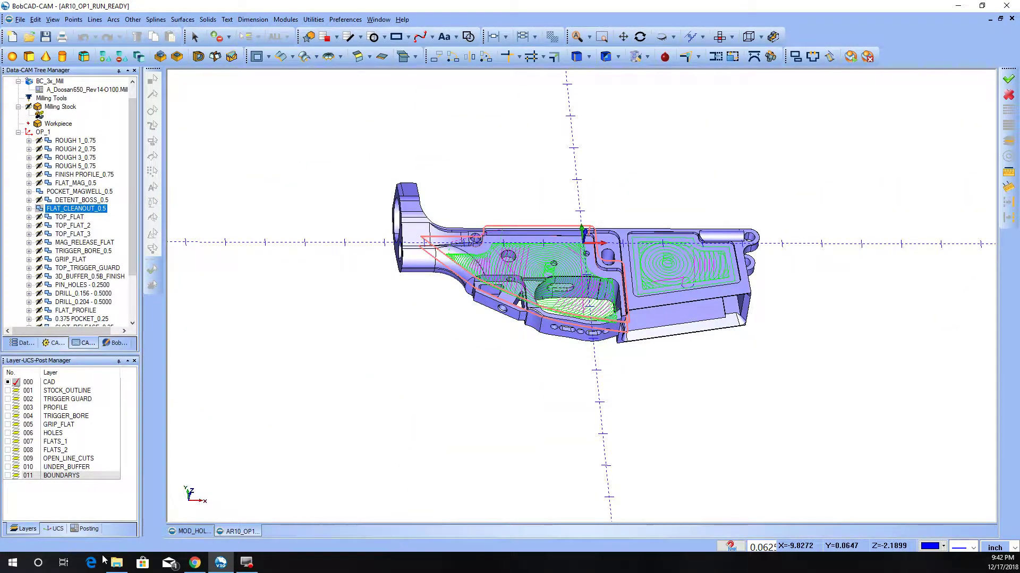
# Switch back to the MOD_HOLDER_PLATE drawing and orbit to show the plate's top face
pyautogui.click(190, 531)
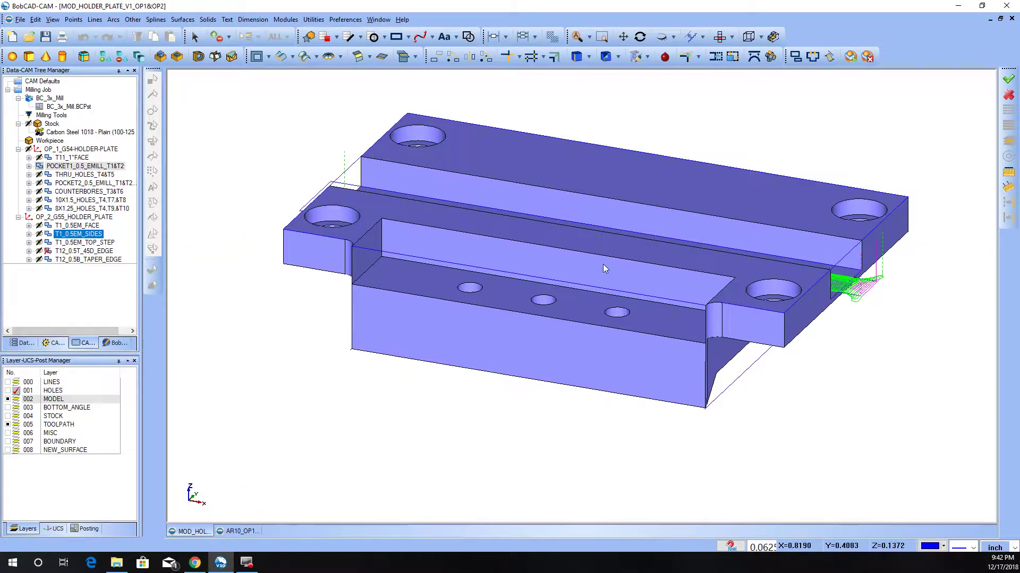
pyautogui.moveTo(604, 269); pyautogui.dragTo(839, 278, button='middle')
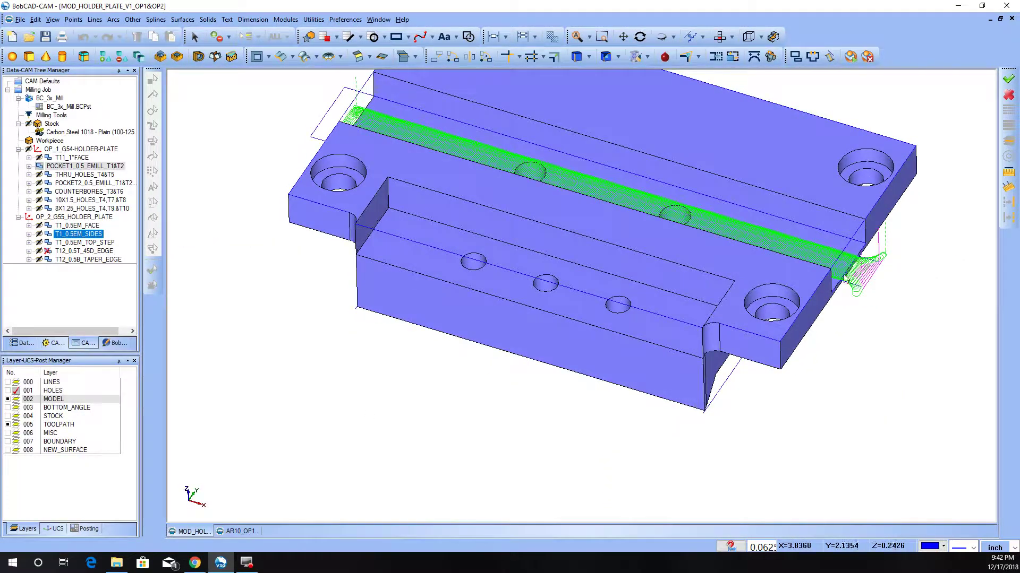
pyautogui.scroll(-2, 507, 386)
pyautogui.moveTo(562, 329); pyautogui.dragTo(526, 303, button='middle')
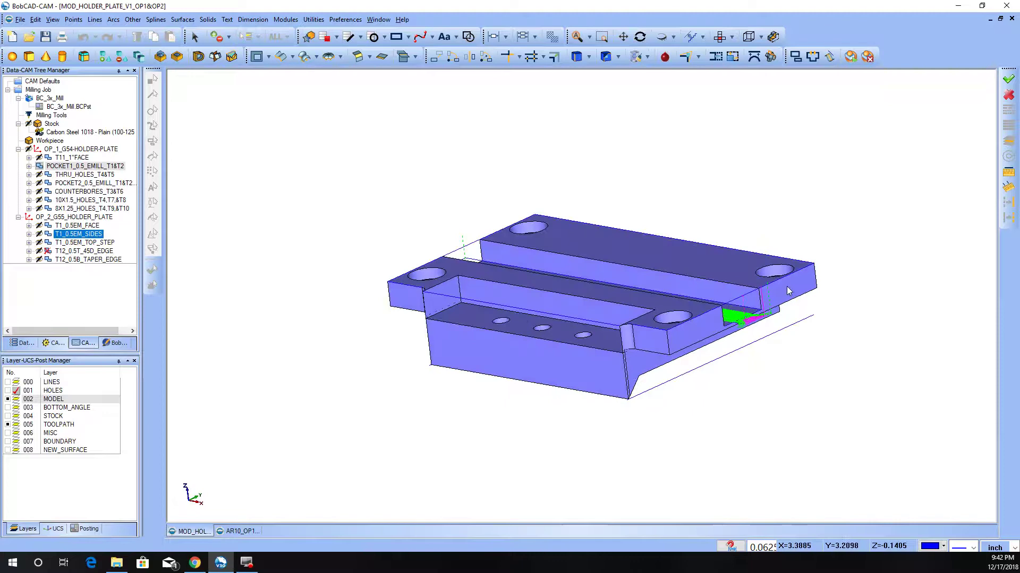
pyautogui.scroll(5, 788, 291)
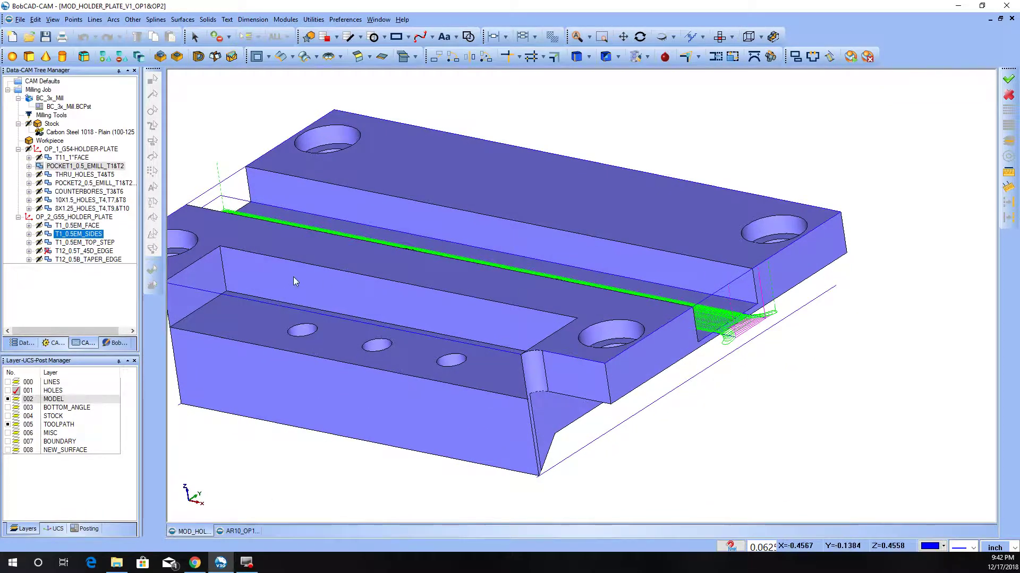
# Select only POCKET1_0.5_EMILL_T1&T2 and zoom in to view its slot toolpath
pyautogui.click(90, 191)
pyautogui.click(85, 166)
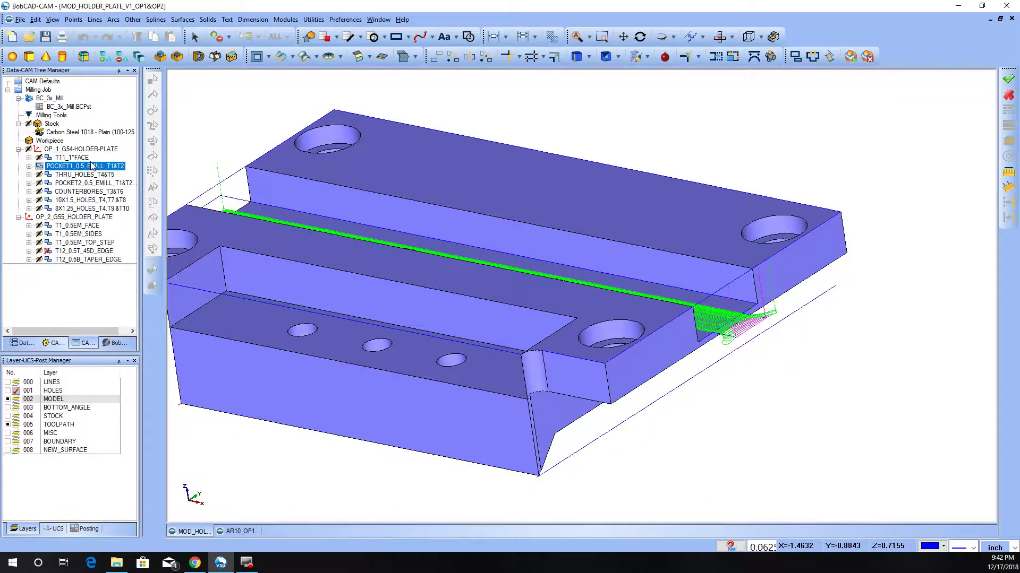
pyautogui.keyDown('ctrl'); pyautogui.click(119, 174); pyautogui.keyUp('ctrl')
pyautogui.keyDown('ctrl'); pyautogui.click(120, 173); pyautogui.keyUp('ctrl')
pyautogui.scroll(-2, 812, 357)
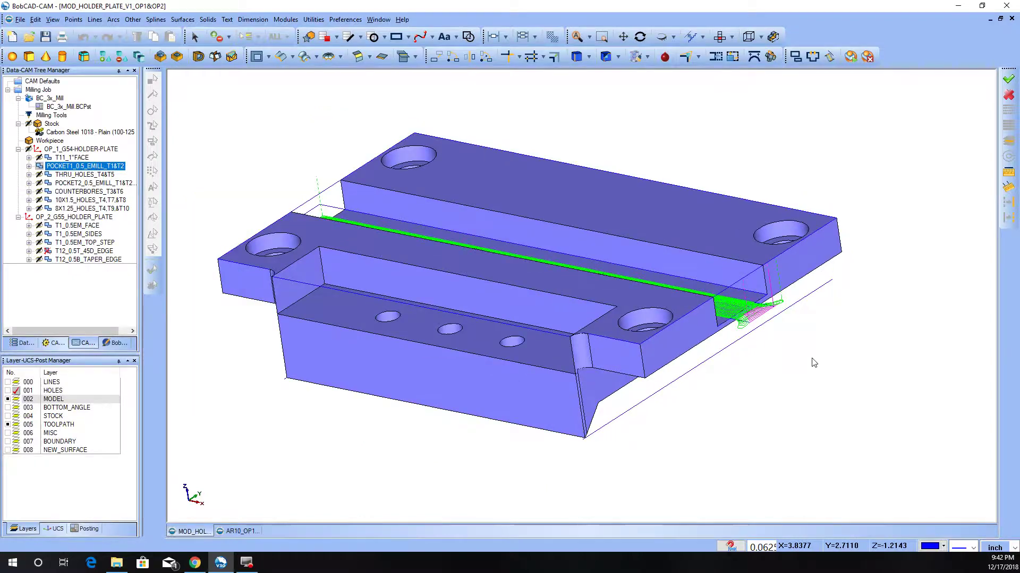
pyautogui.scroll(1, 561, 285)
pyautogui.scroll(-1, 489, 285)
pyautogui.scroll(2, 407, 285)
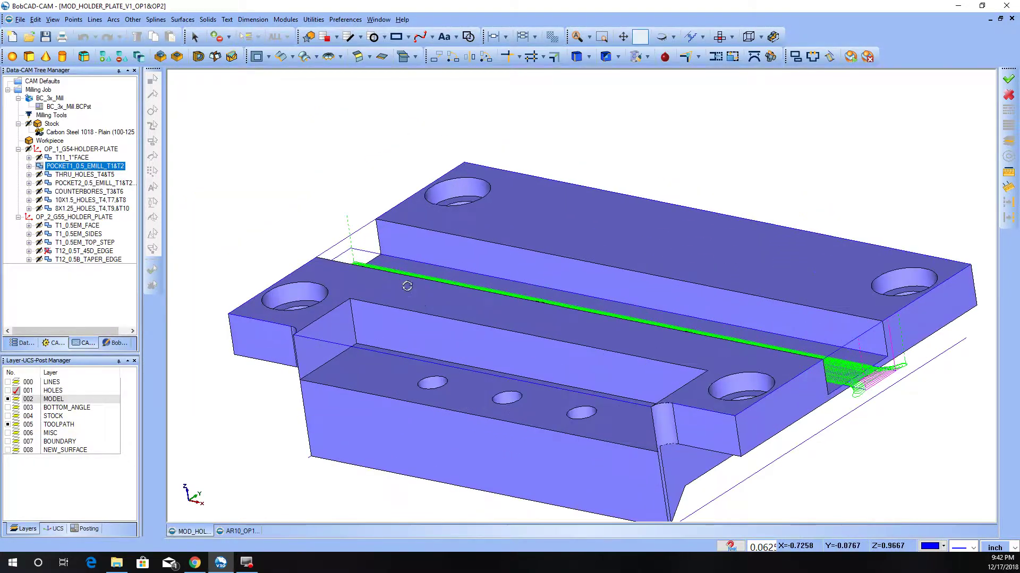
pyautogui.moveTo(408, 286); pyautogui.dragTo(373, 285, button='middle')
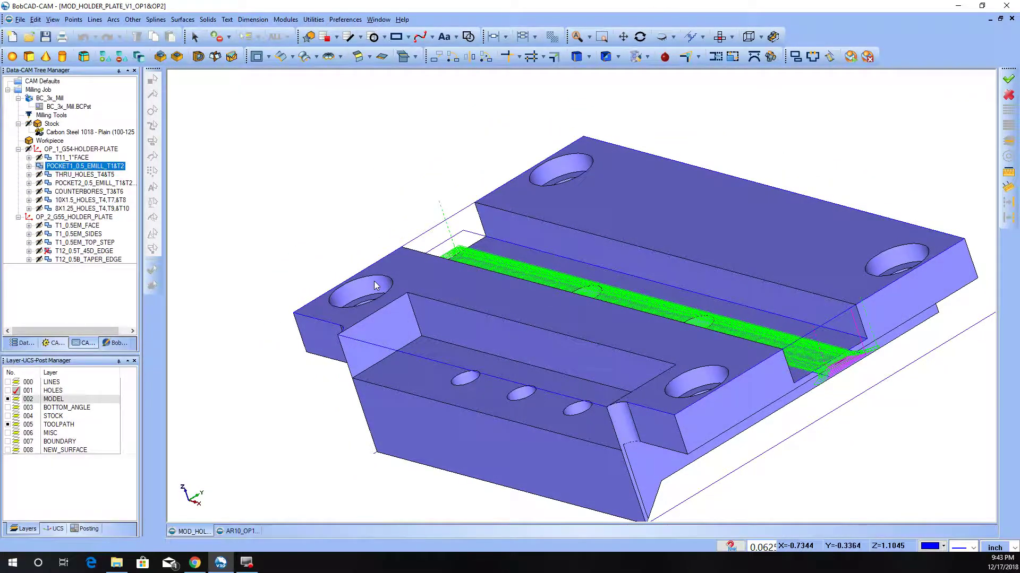
pyautogui.scroll(-2, 452, 191)
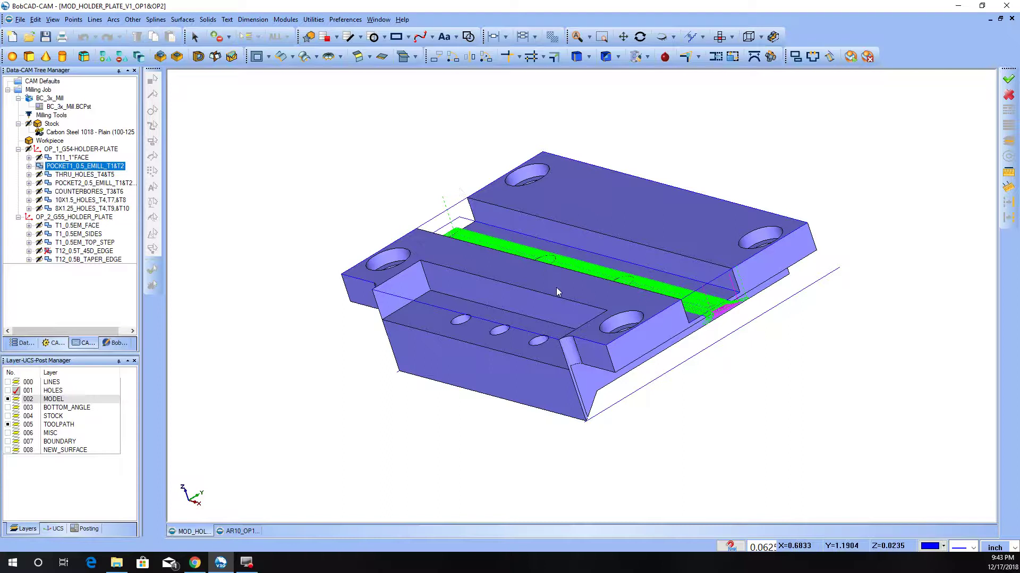